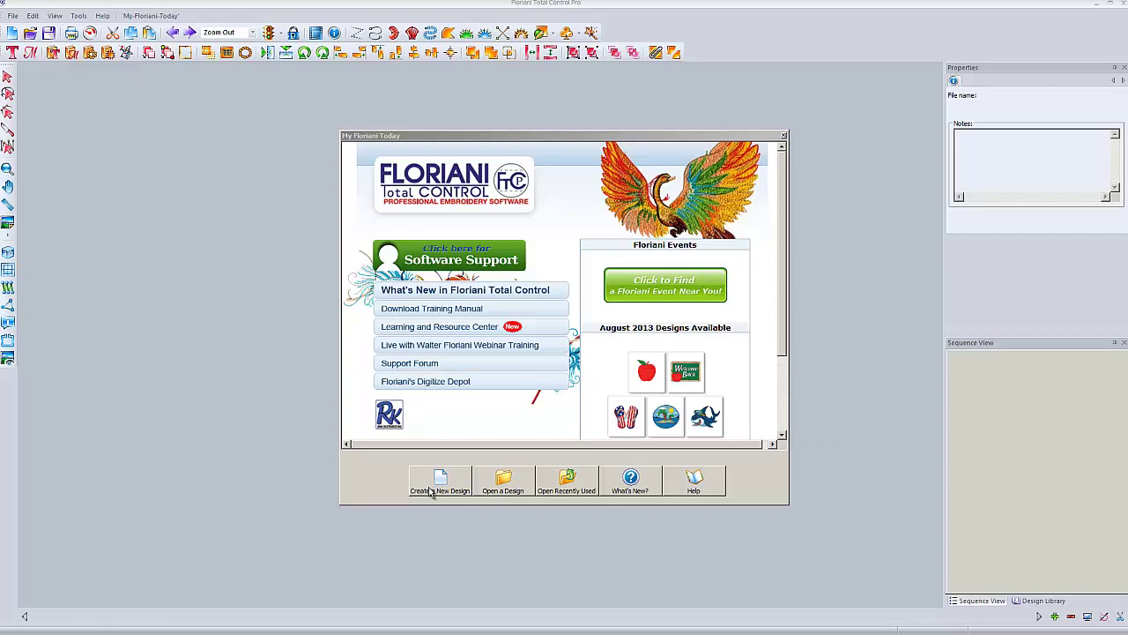
Step: Create a new design and start loading a backdrop image
left_click(442, 487)
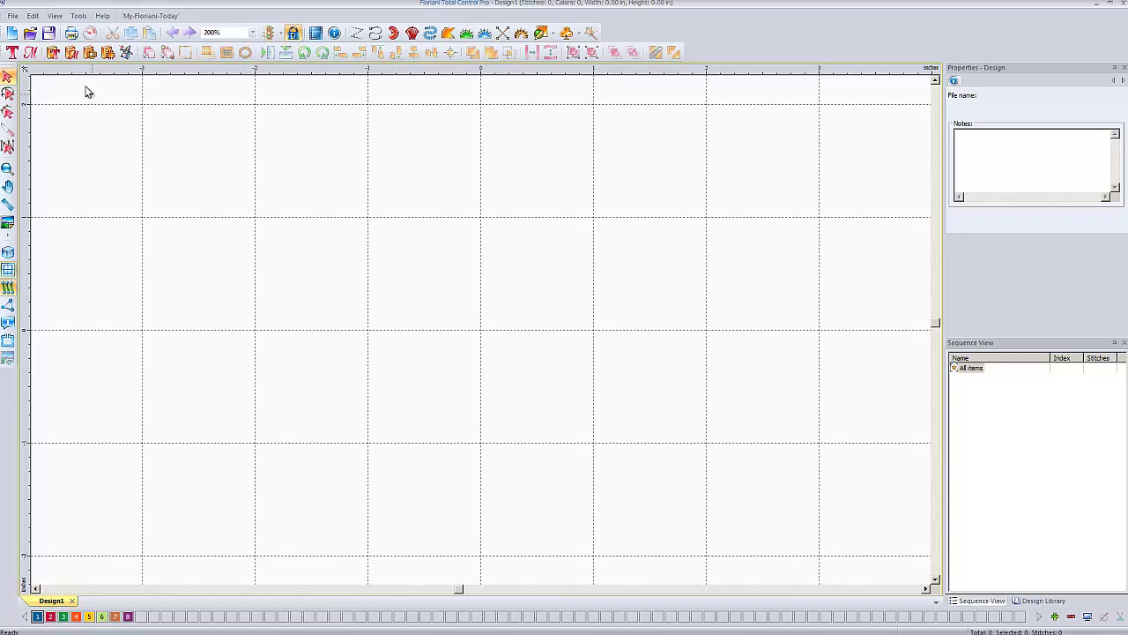
left_click(13, 15)
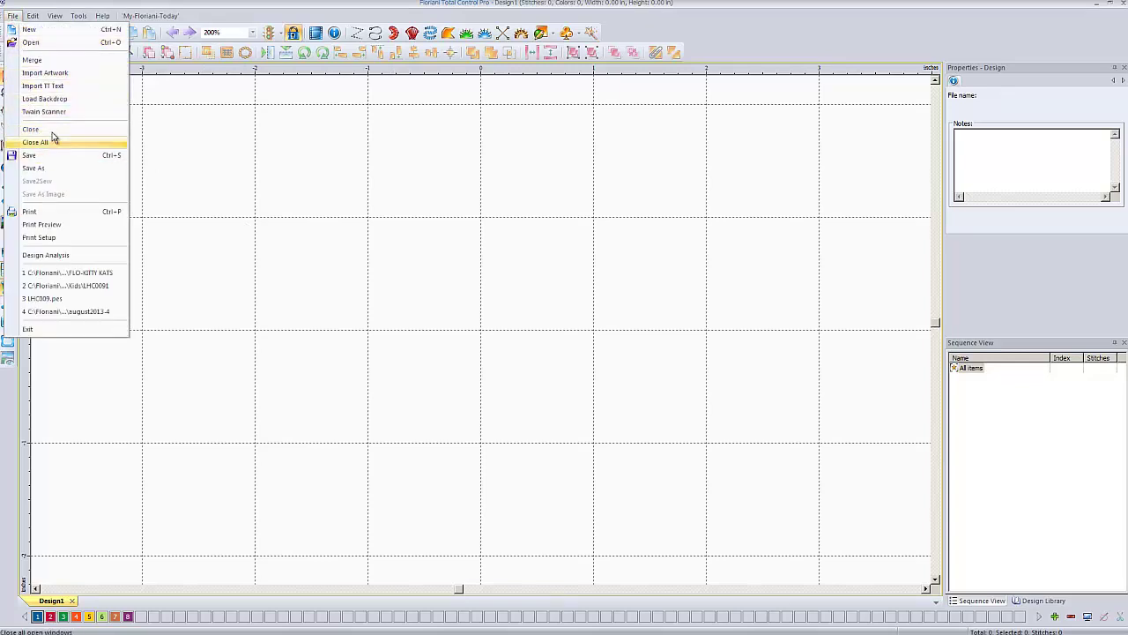
left_click(86, 97)
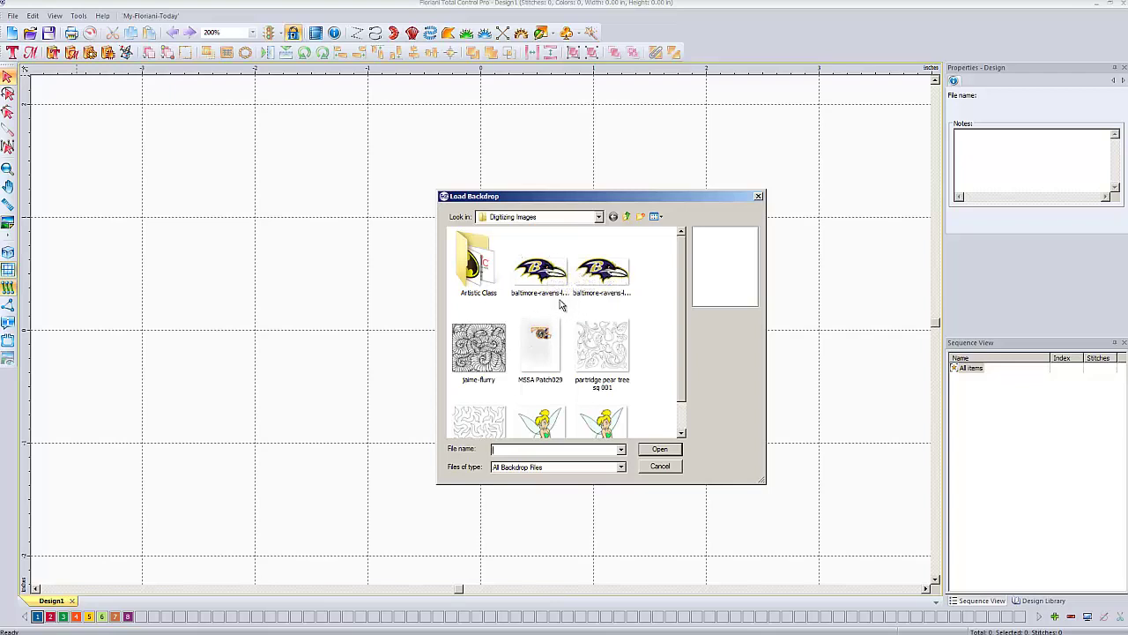
Step: Browse the Users folder on Local Disk (C:) and return to the Digitizing Images folder on Storage 2 (I:)
left_click(598, 217)
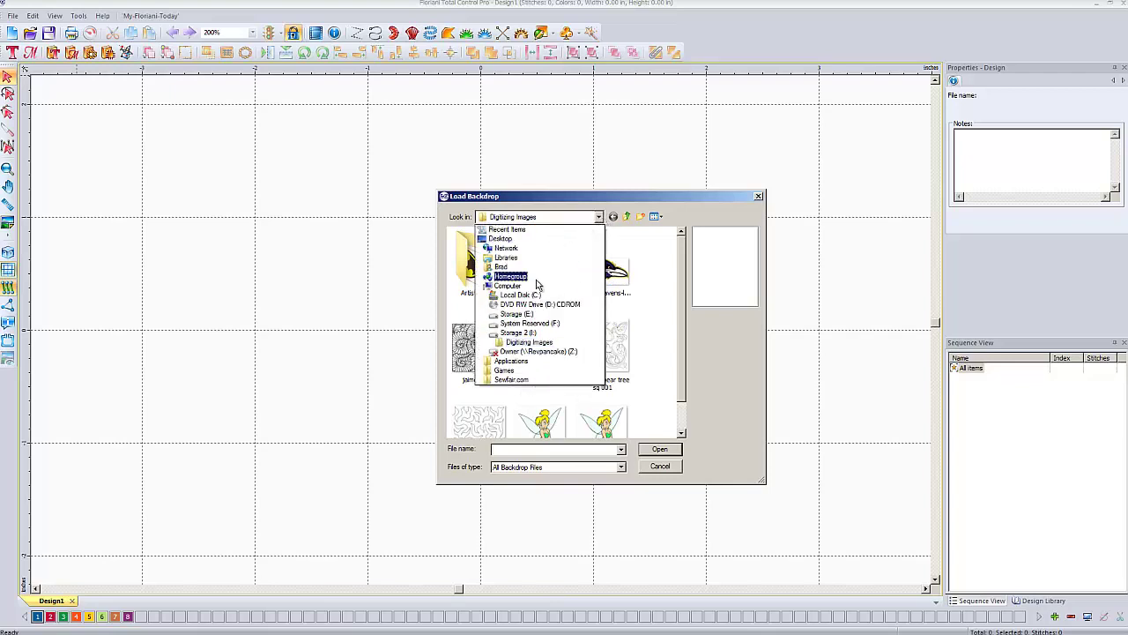
left_click(532, 299)
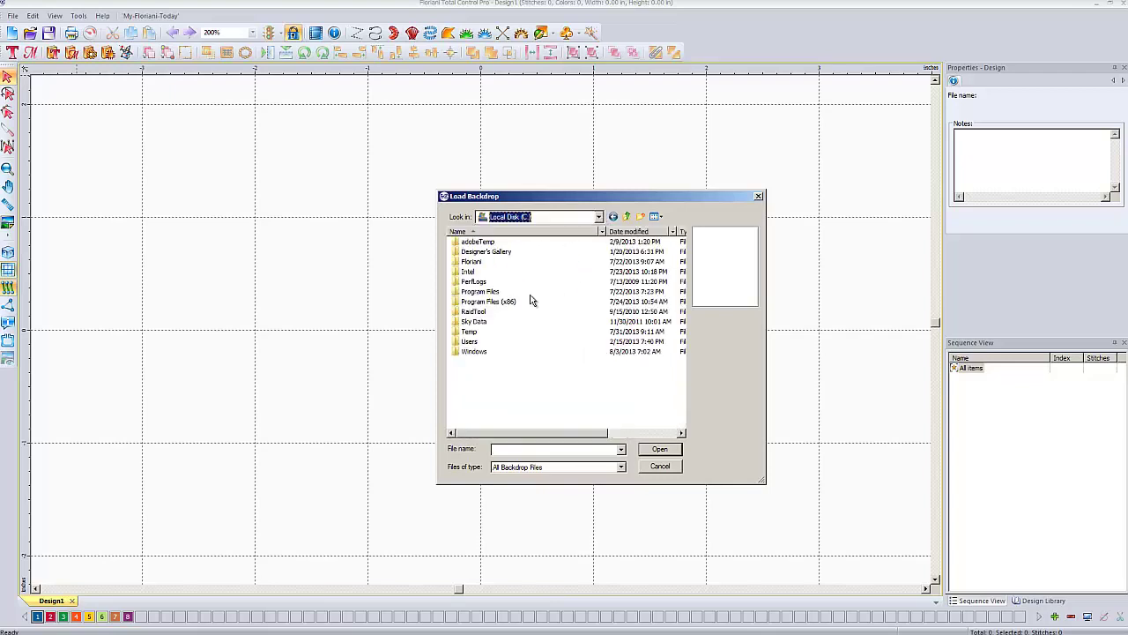
double_click(476, 342)
double_click(476, 244)
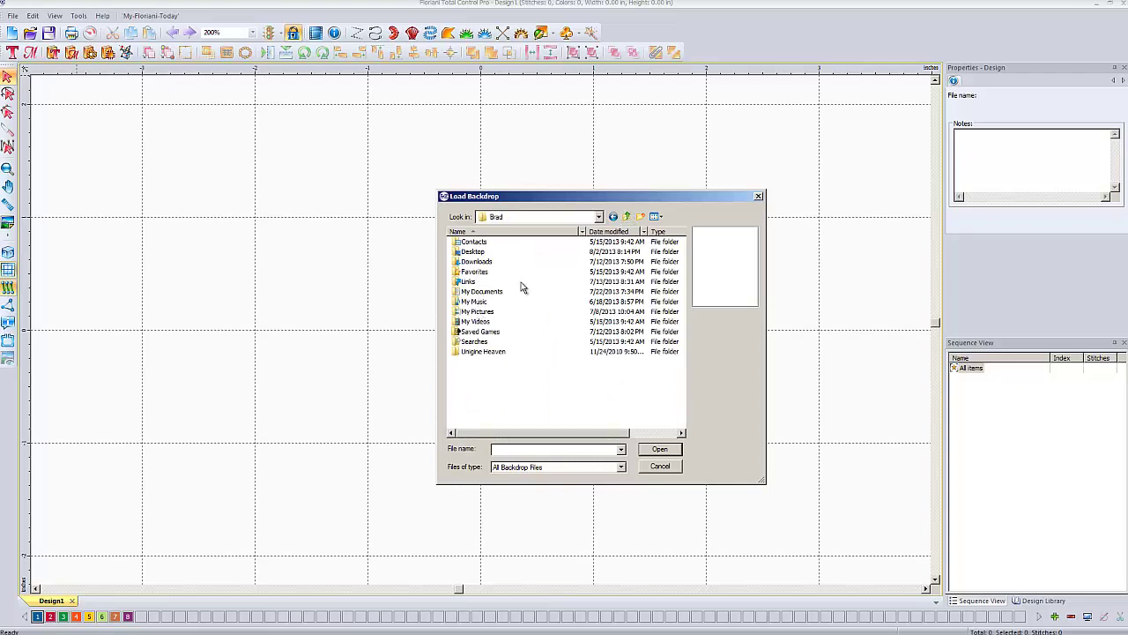
left_click(626, 215)
left_click(627, 216)
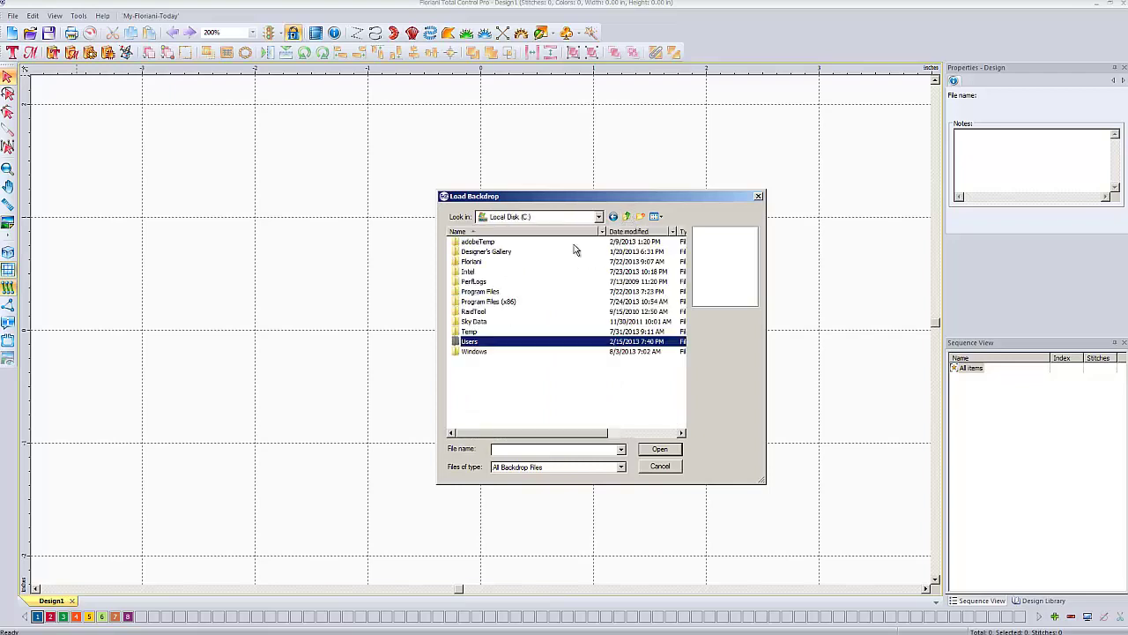
left_click(626, 216)
left_click(526, 351)
double_click(526, 350)
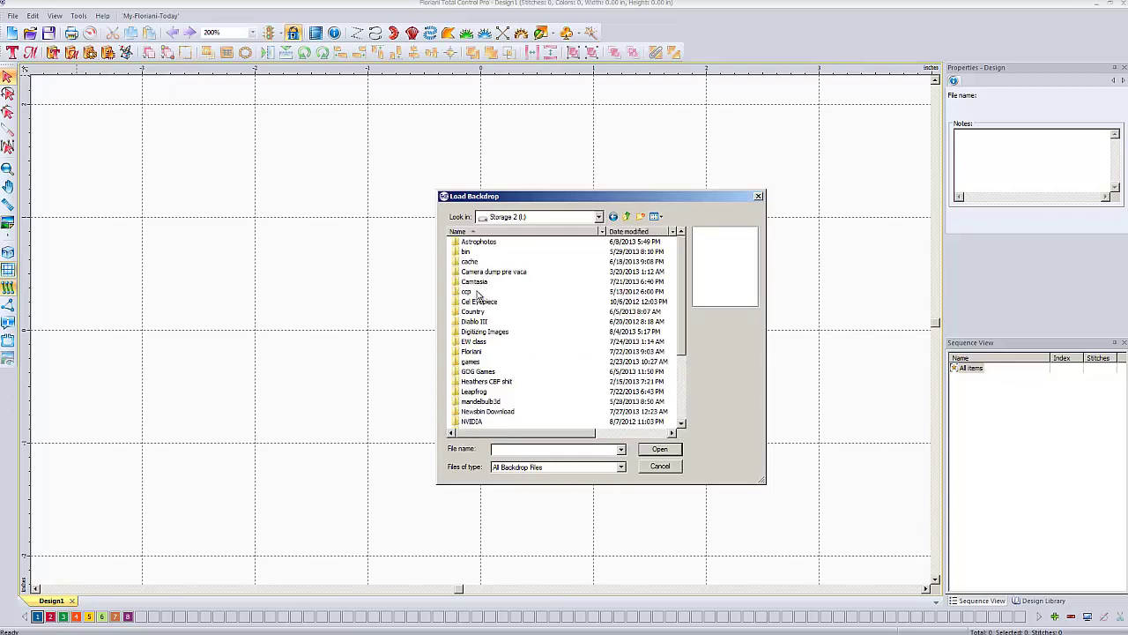
left_click(477, 334)
double_click(476, 335)
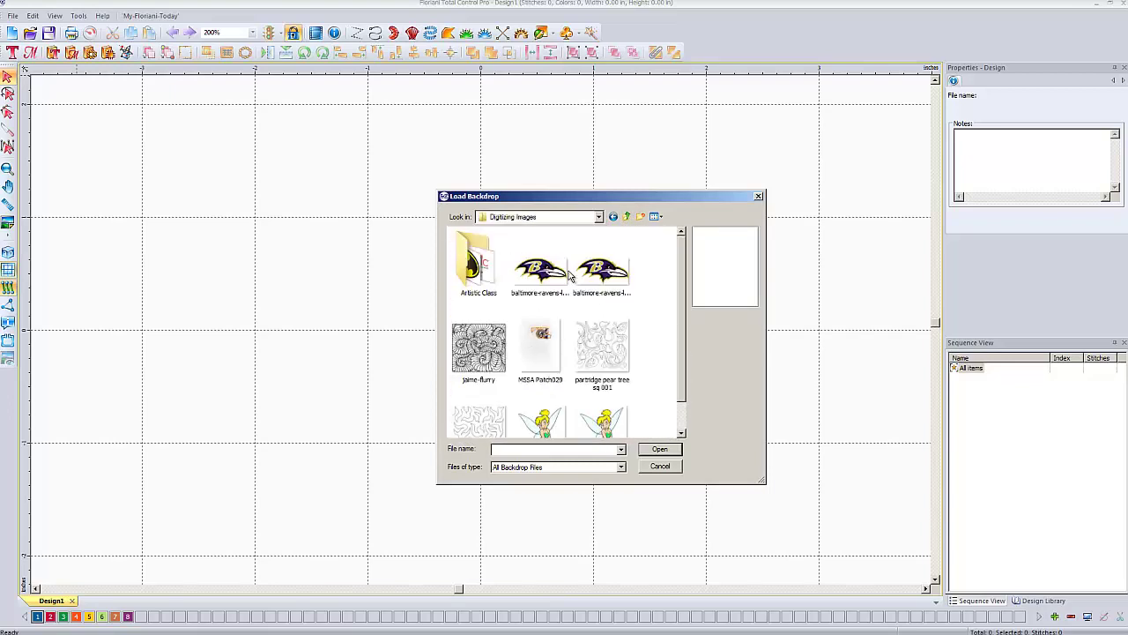
Step: Load the first baltimore-ravens-logo image from the Digitizing Images folder as the backdrop
left_click(541, 280)
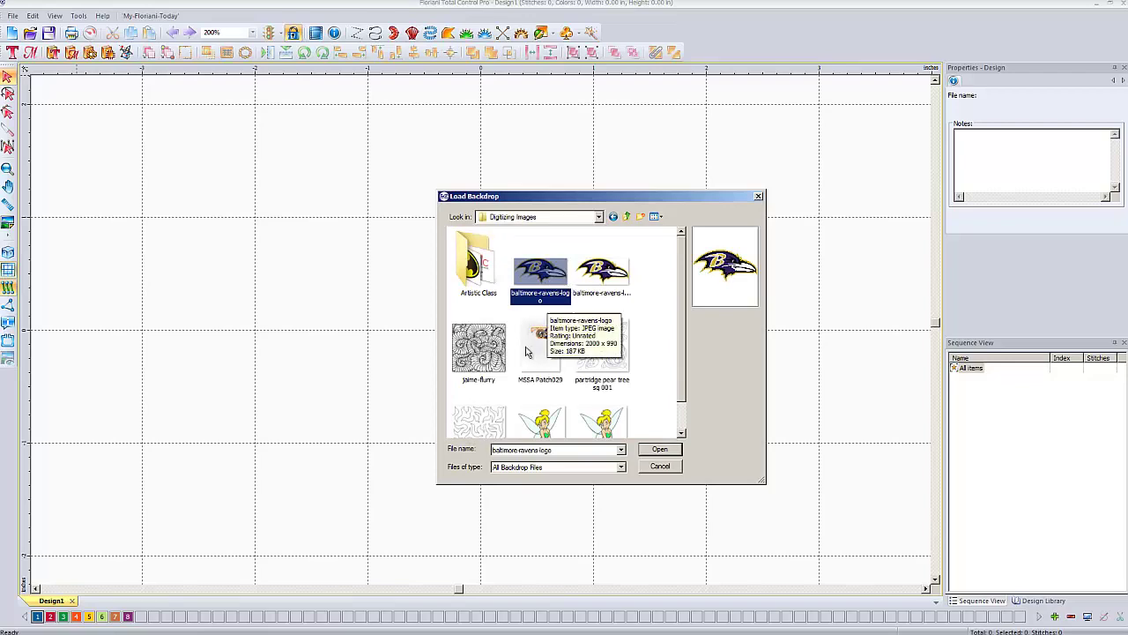
left_click(660, 450)
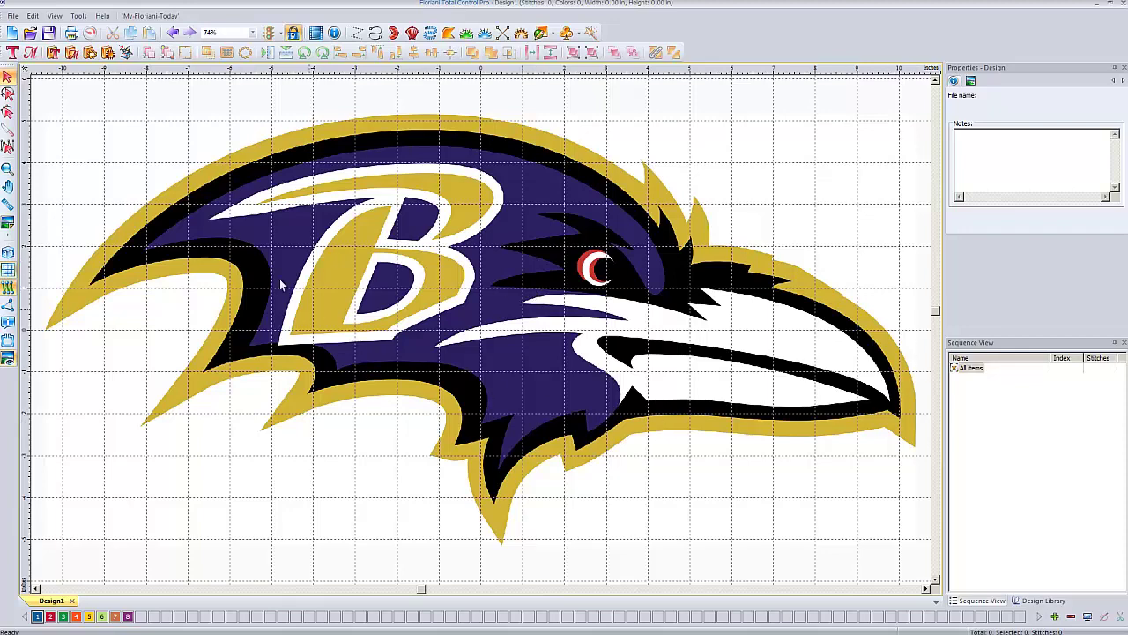
scroll(541, 289, "down", 1)
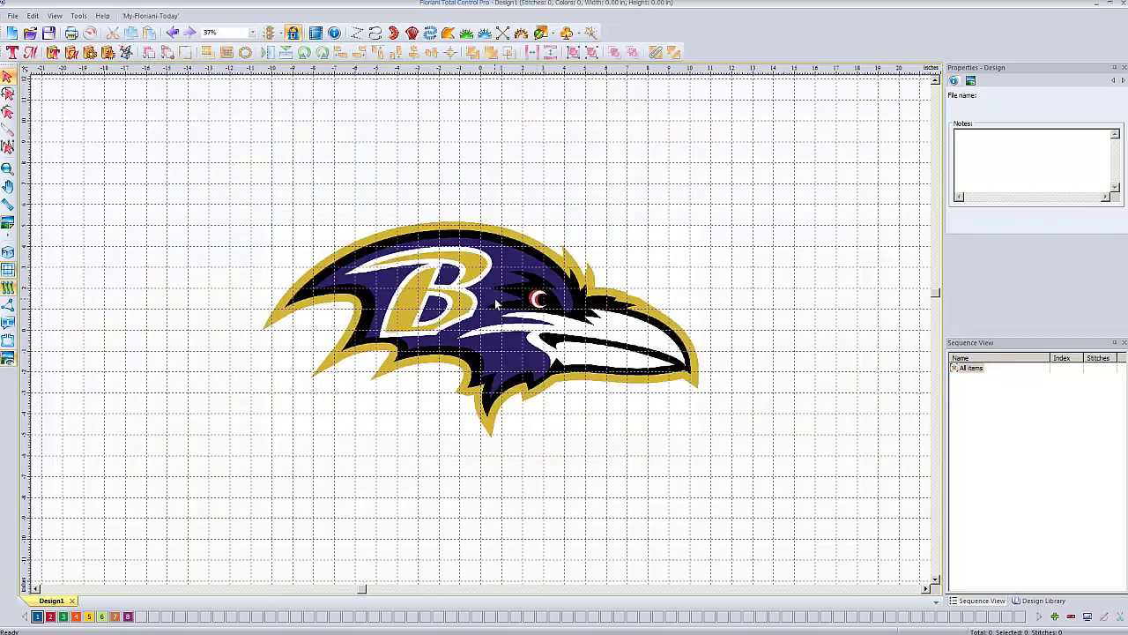
scroll(499, 303, "up", 1)
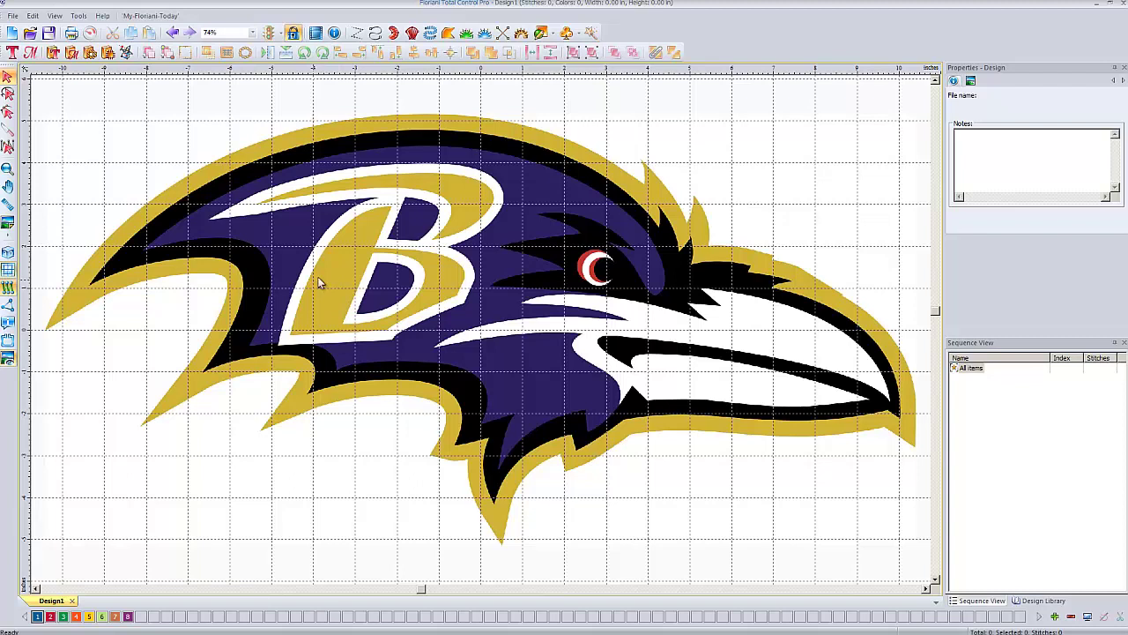
Step: Resize the logo backdrop to a width of 4 inches, apply the change and deselect it
left_click(971, 82)
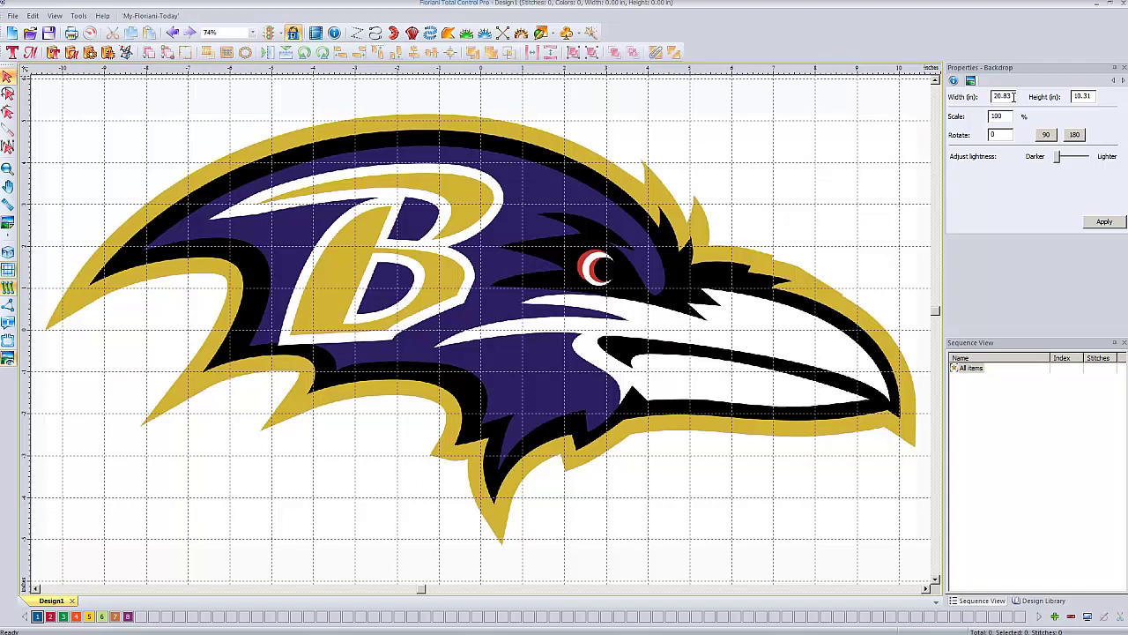
double_click(1015, 97)
type("4")
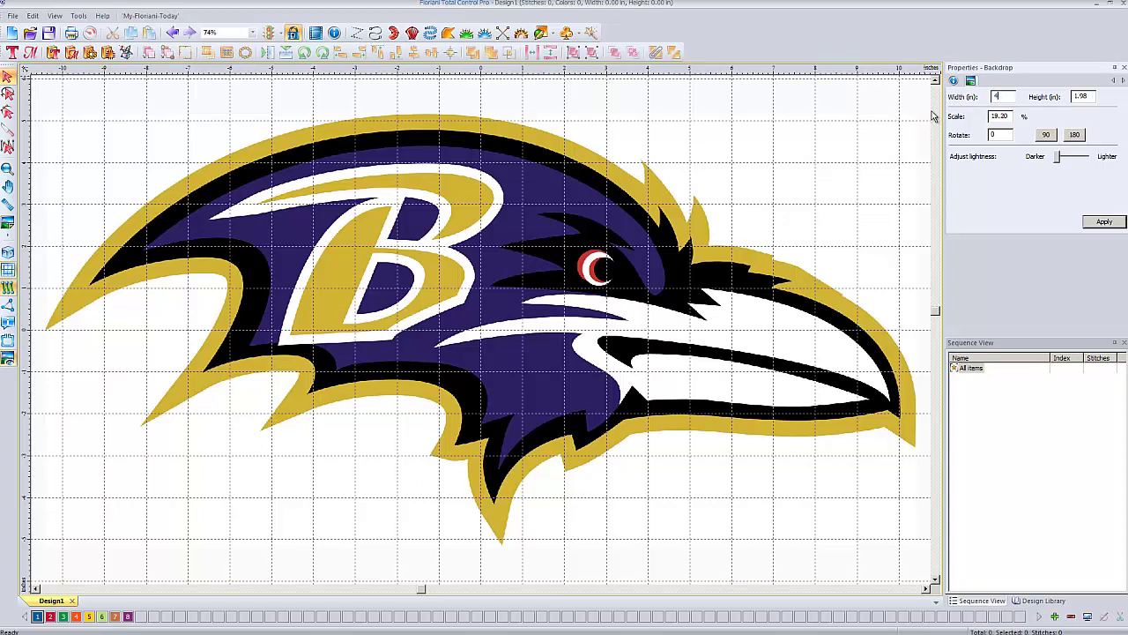
left_click(1093, 228)
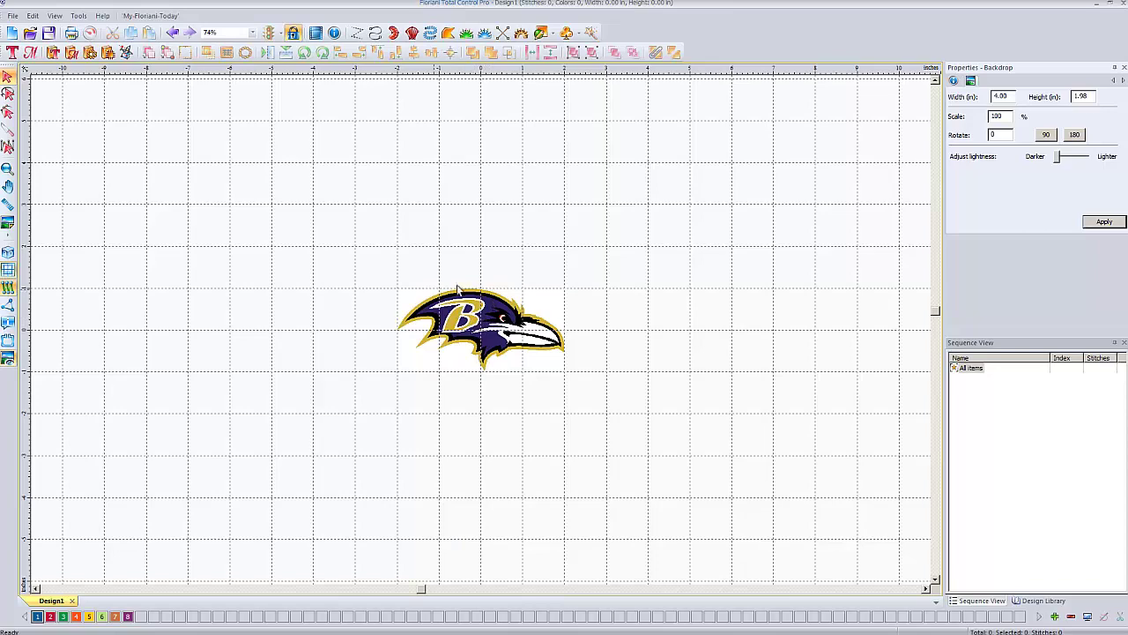
left_click(460, 260)
Step: Activate the Complex Fill tool with the magic wand and set the first palette thread to Floriani 4 Indian Orange
scroll(483, 326, "up", 6)
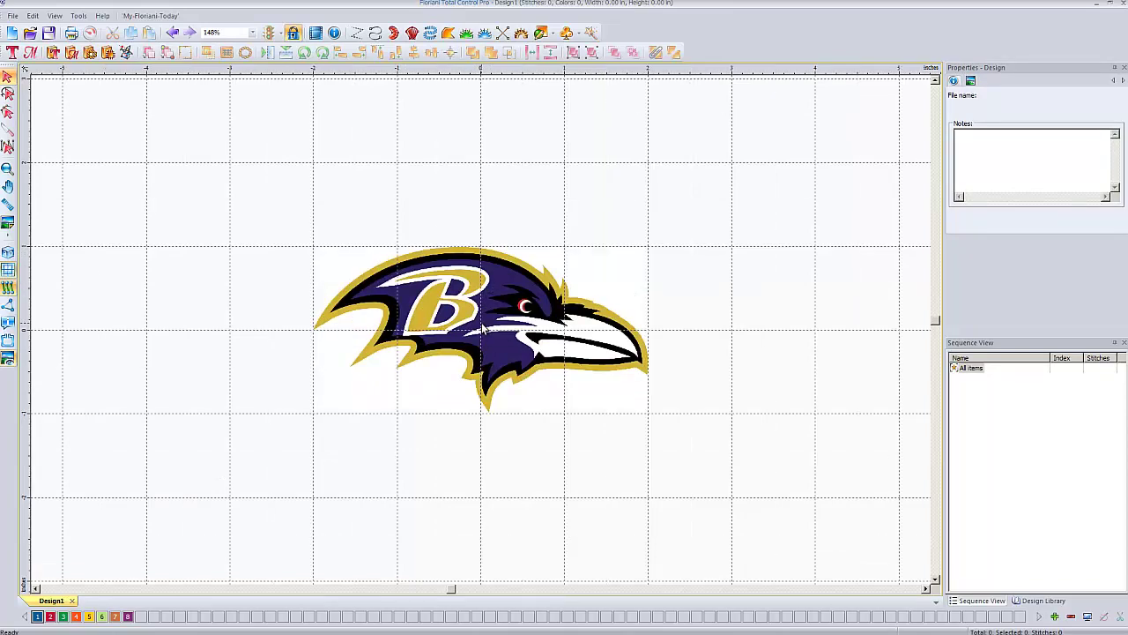
scroll(483, 328, "down", 2)
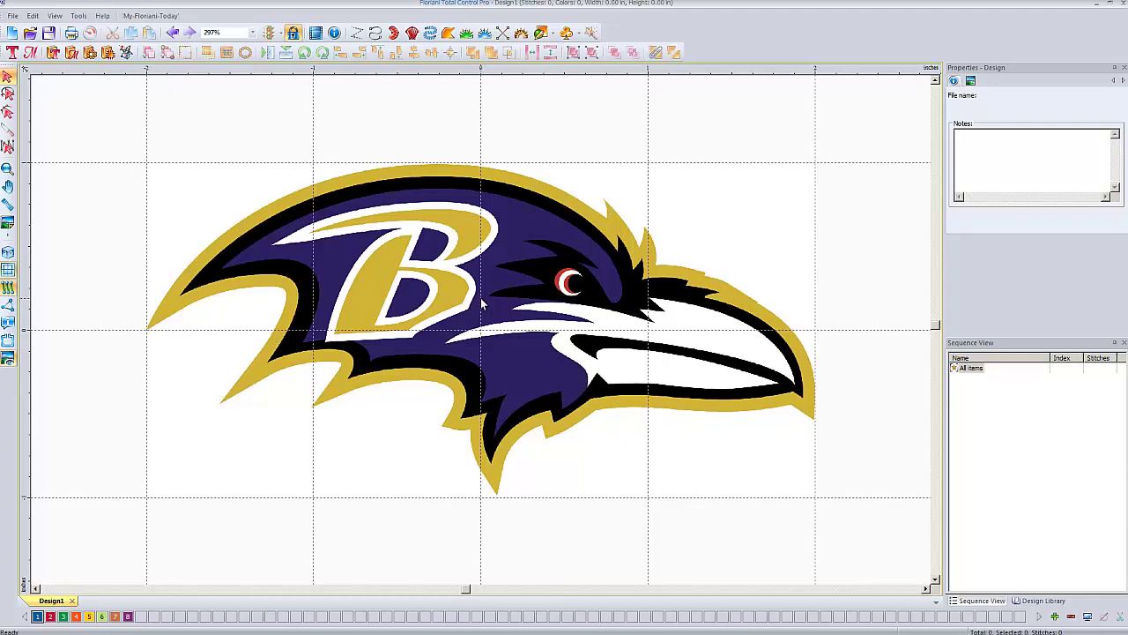
left_click(450, 34)
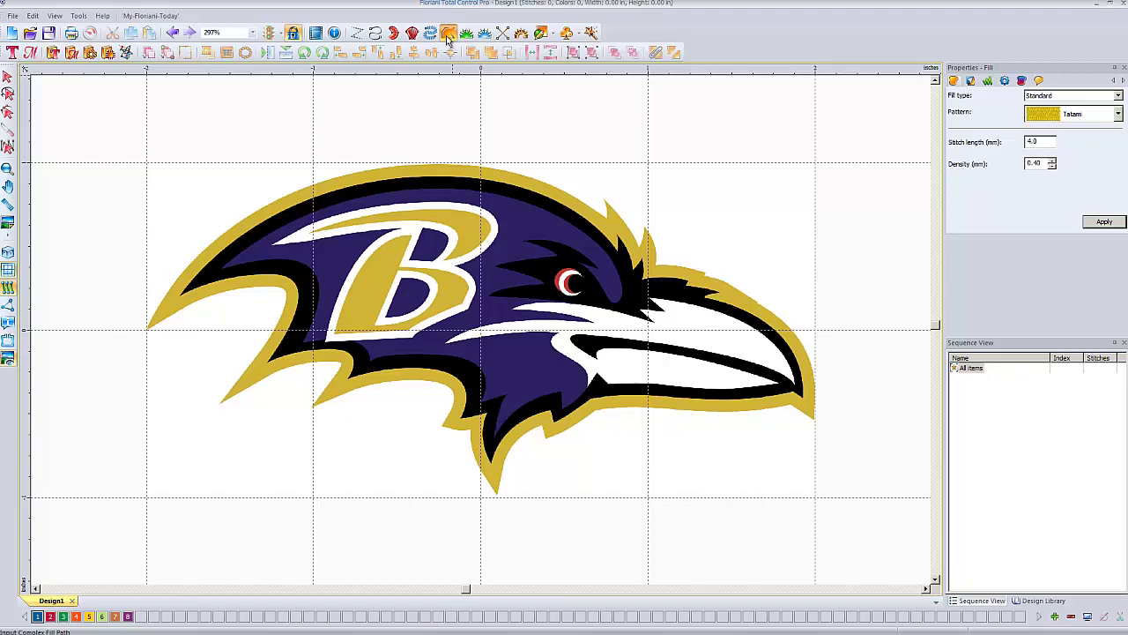
left_click(592, 34)
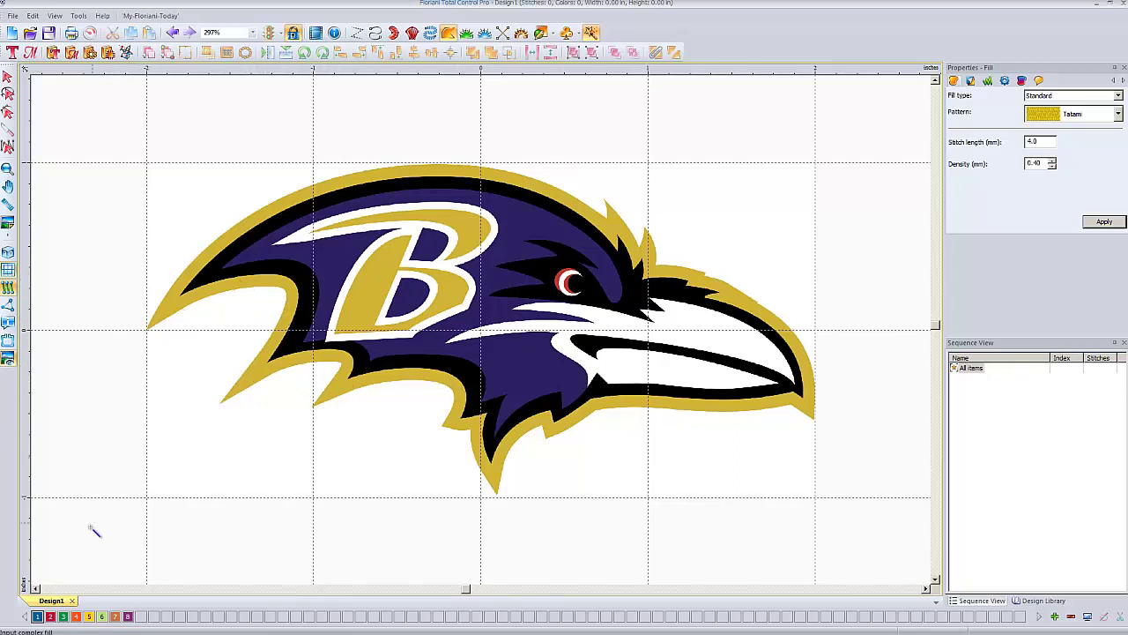
double_click(39, 622)
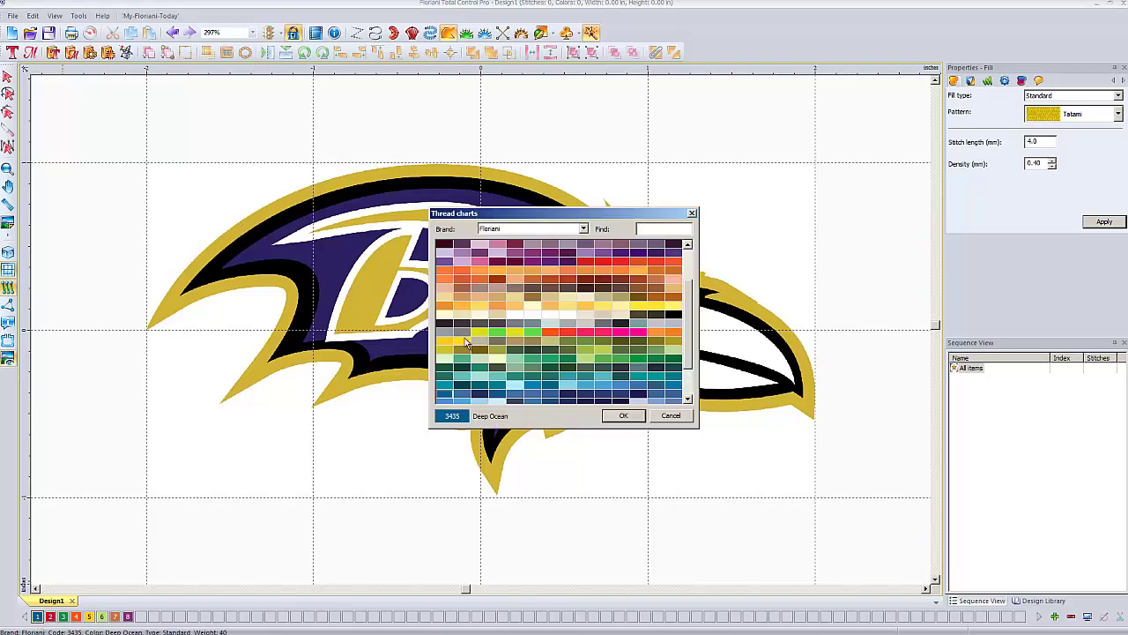
left_click(447, 341)
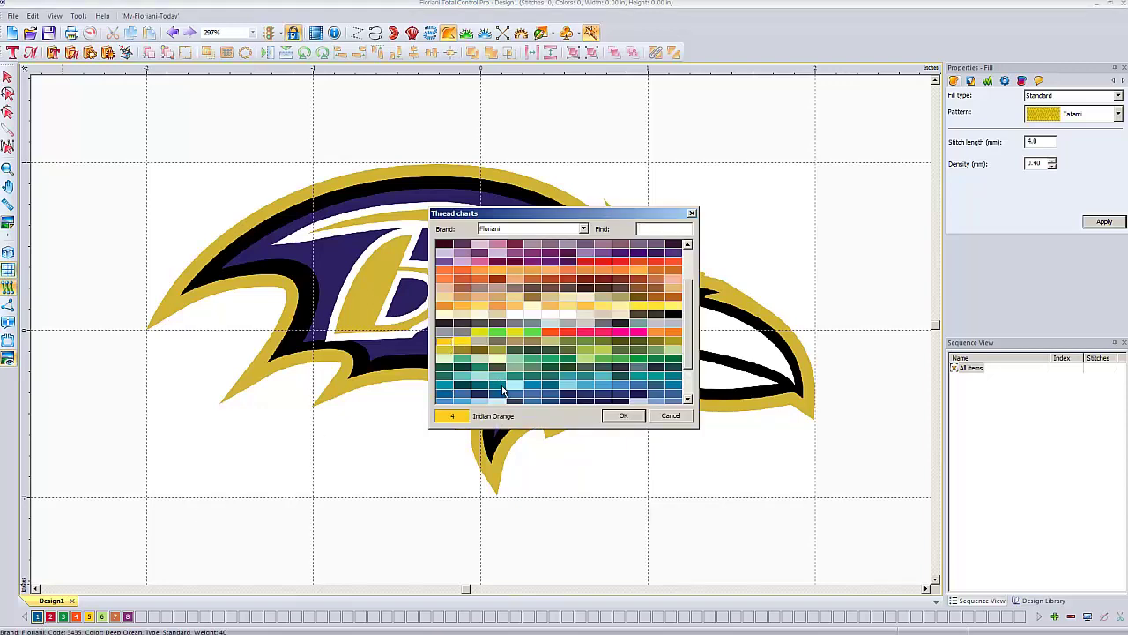
left_click(622, 416)
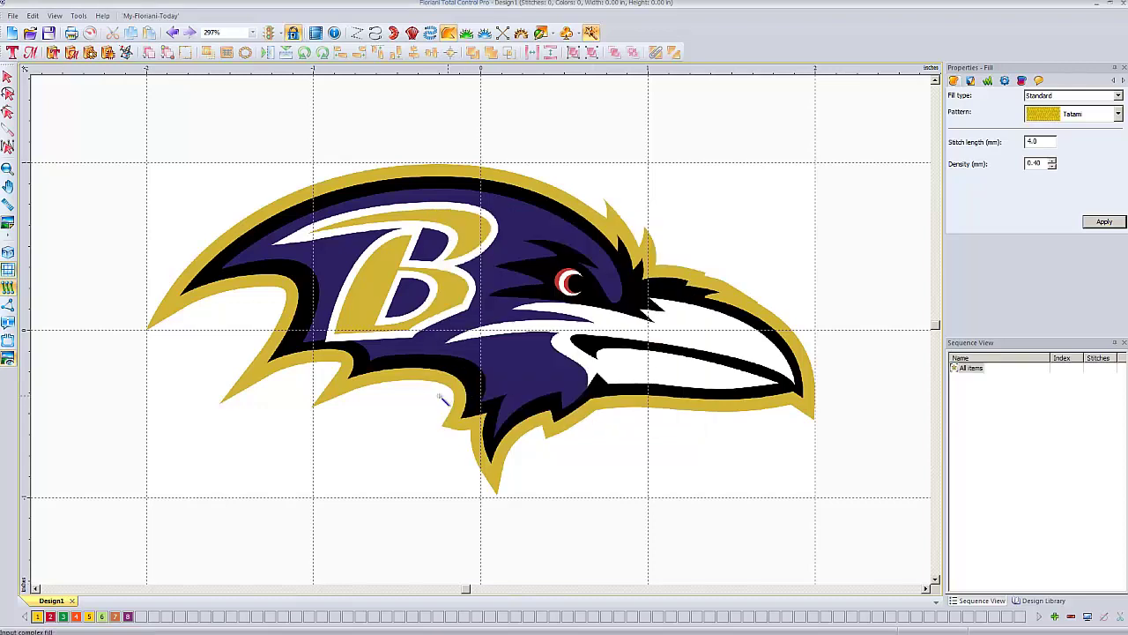
Step: Auto-trace the logo's outer gold border and fill it with Tatami stitches, accepting the default angle line, entry and exit points
left_click(167, 303)
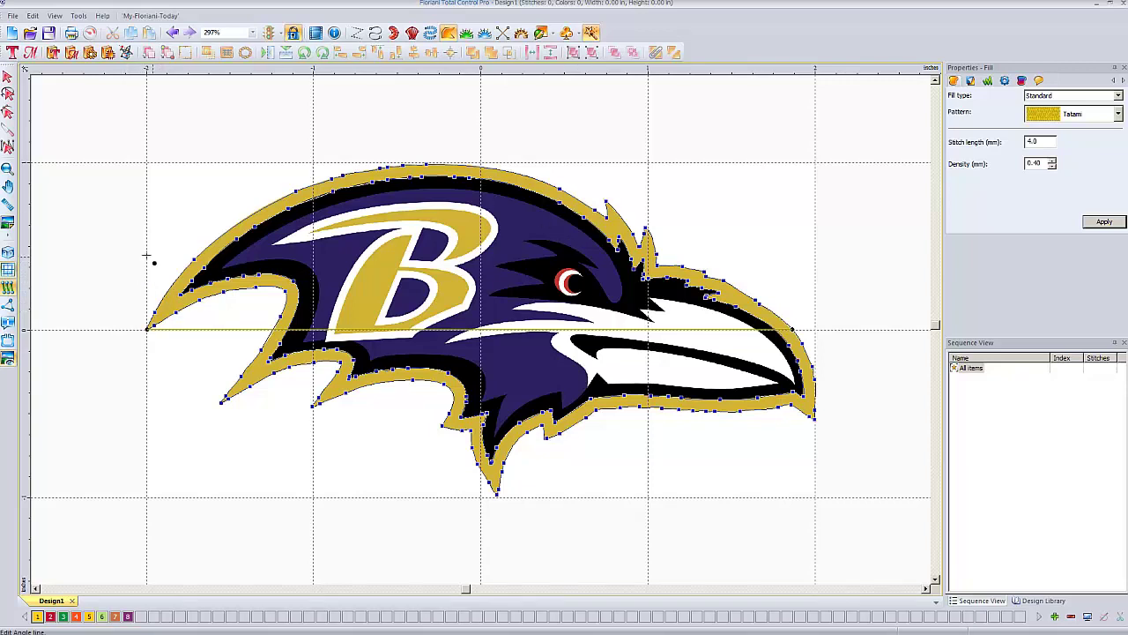
key("Return")
key("Return")
key("Return")
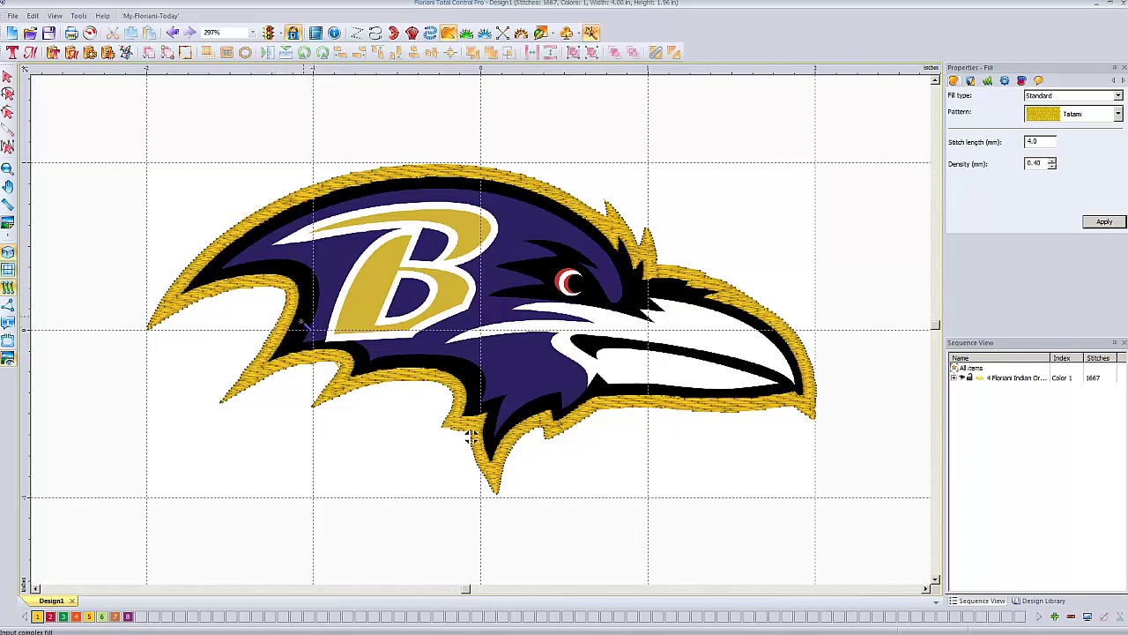
Step: Set the second palette thread to Floriani 489 Charcoal Gray and fill the logo's black area with it using the magic wand
double_click(51, 618)
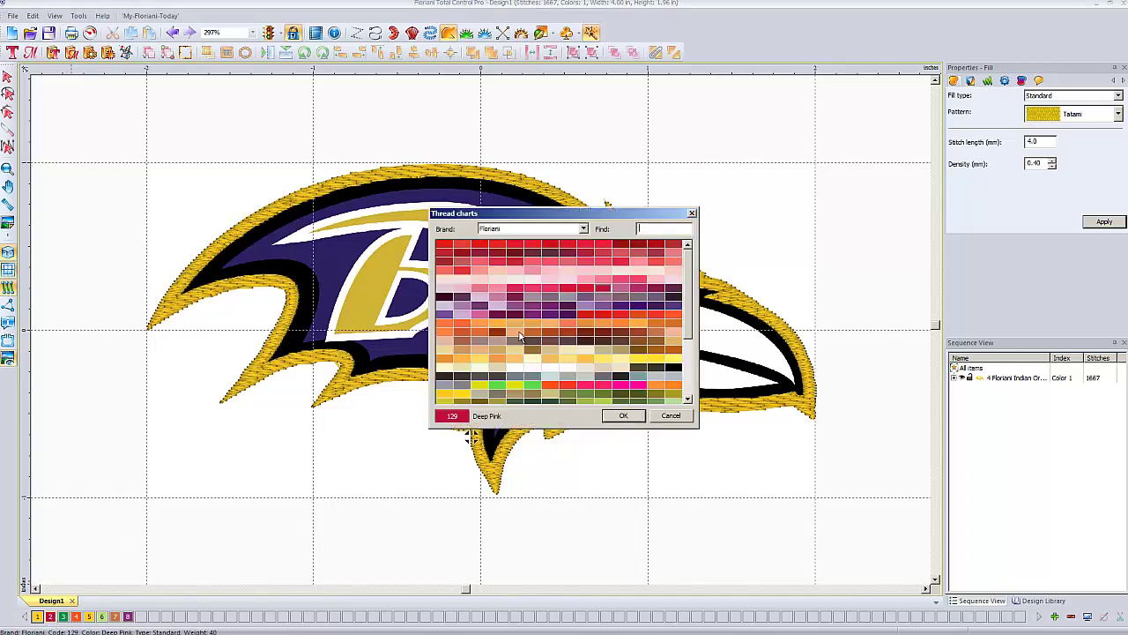
left_click_drag(689, 304, 688, 347)
left_click(442, 344)
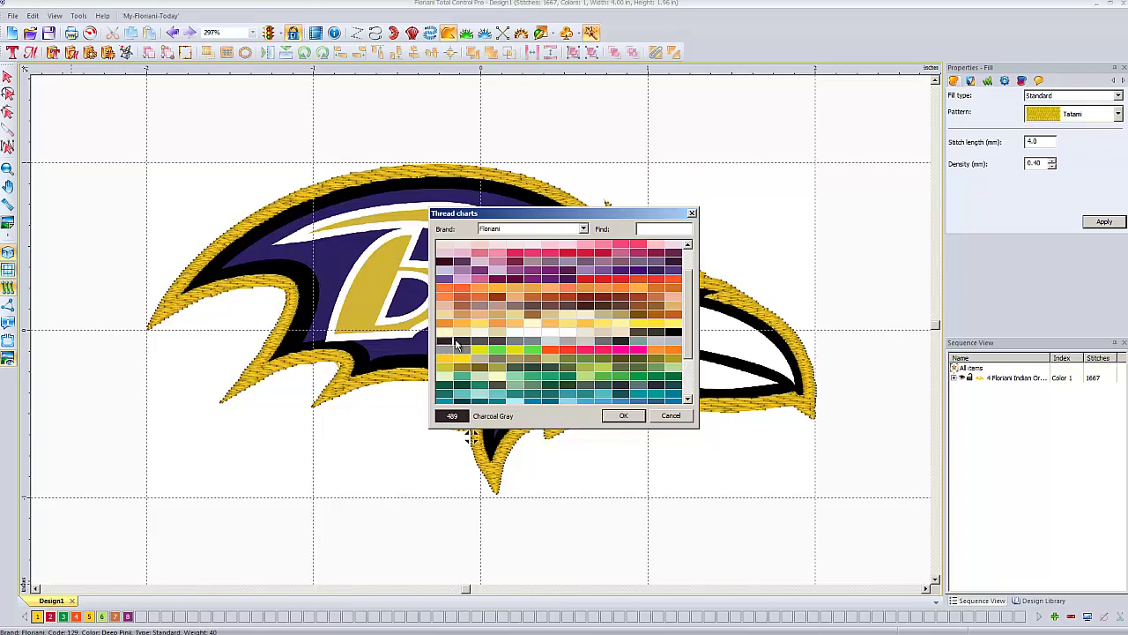
left_click(623, 415)
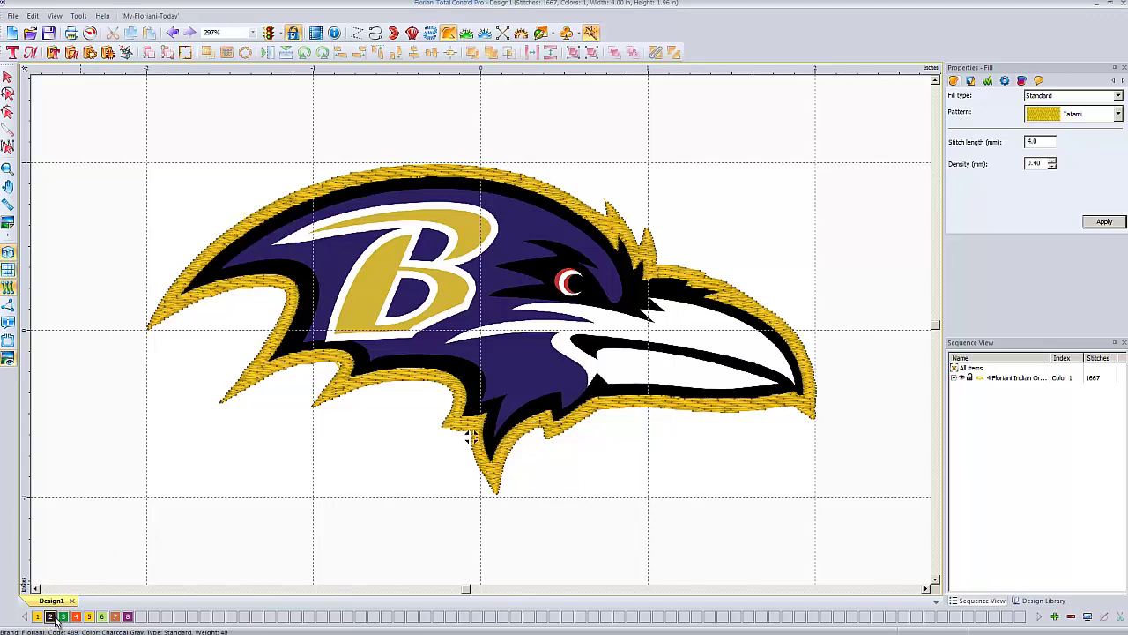
left_click(52, 616)
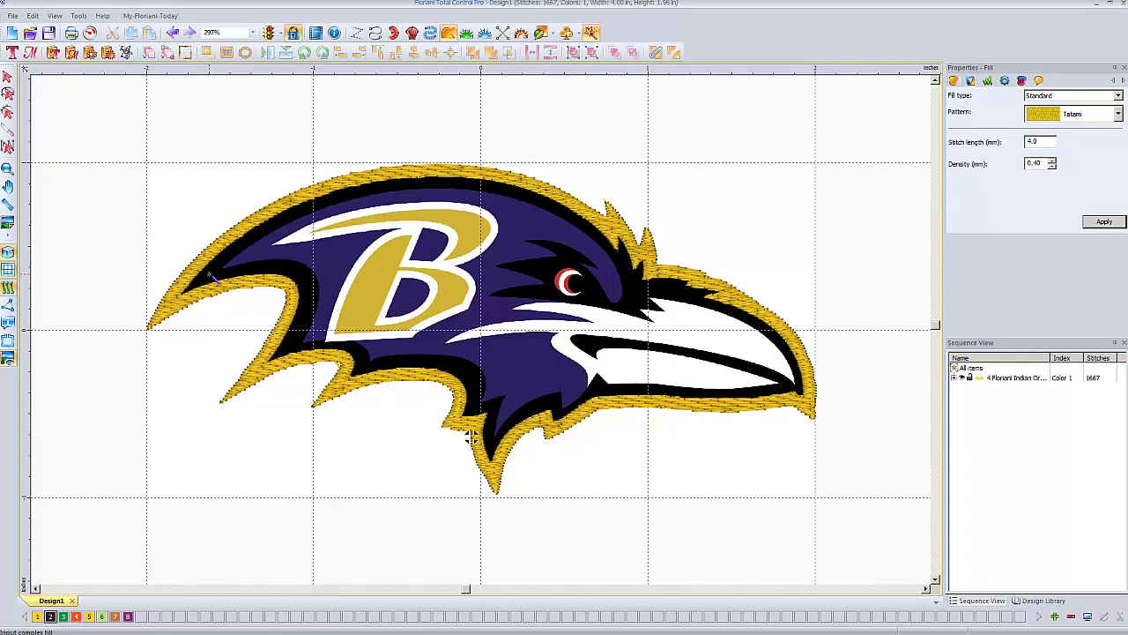
left_click(209, 275)
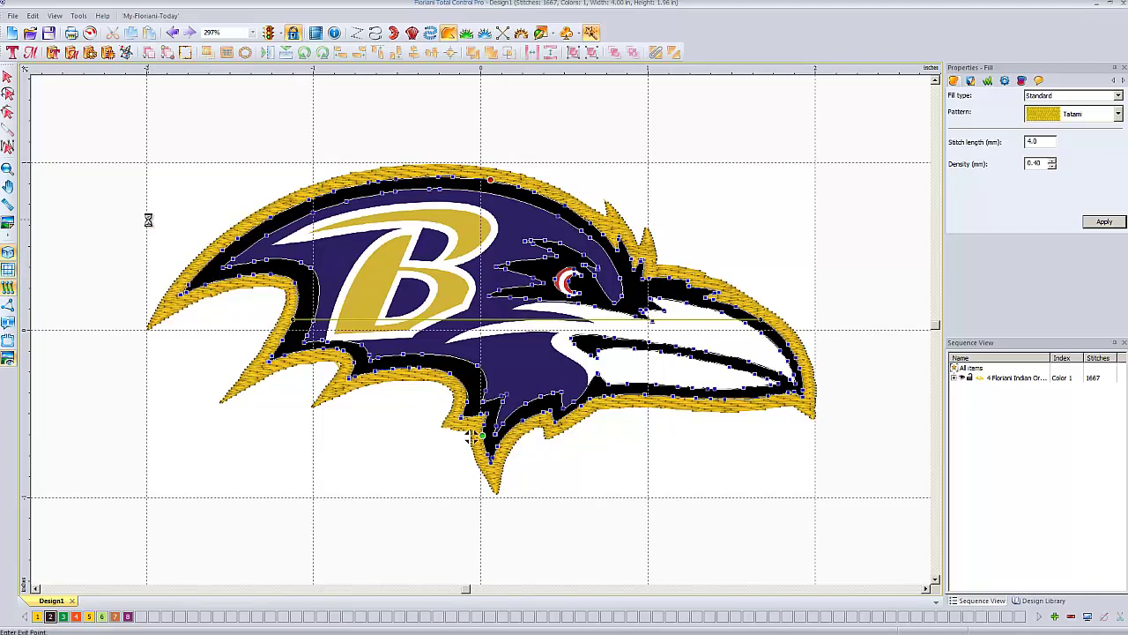
key("Return")
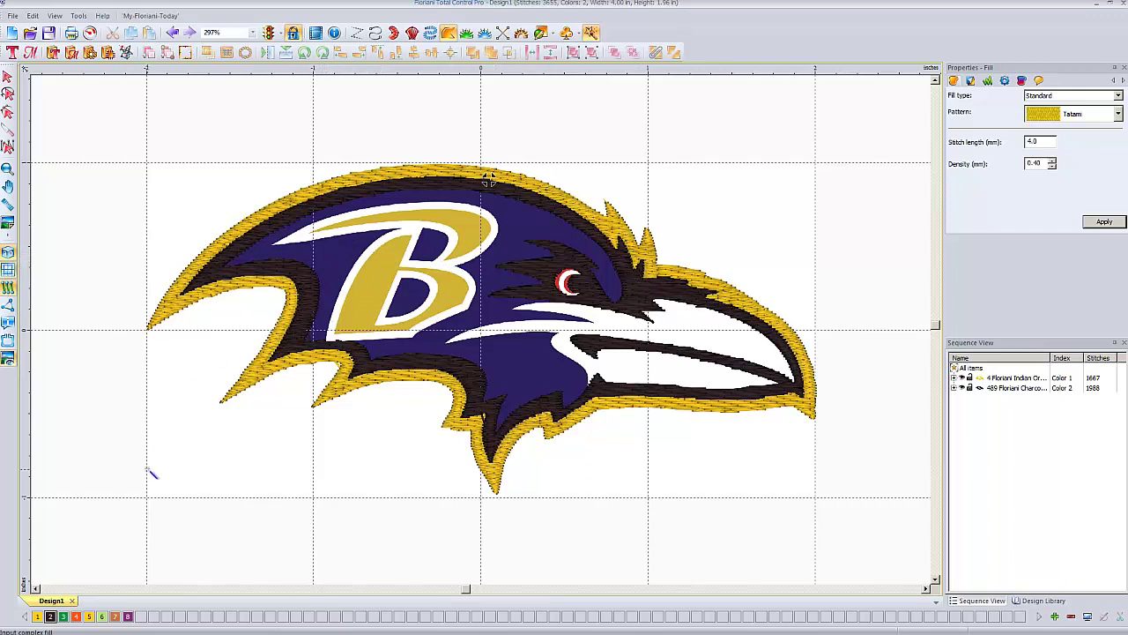
Step: Set the third palette thread to Floriani 695 purple and fill the raven head's purple area with it using the magic wand
double_click(64, 619)
left_click(554, 304)
left_click(623, 416)
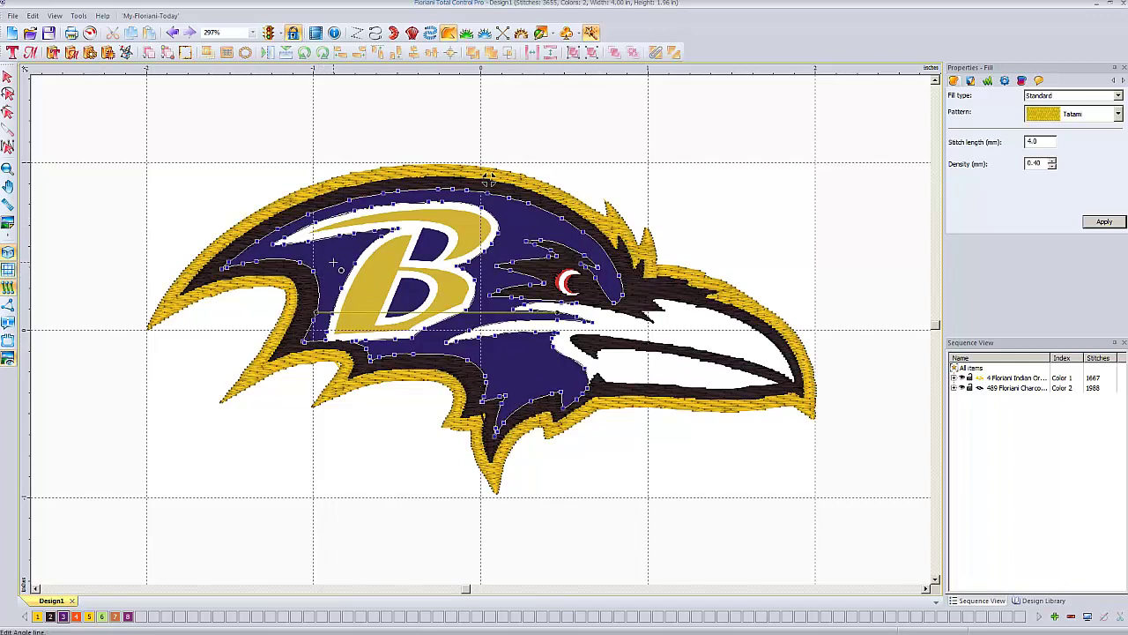
key("Return")
key("Return")
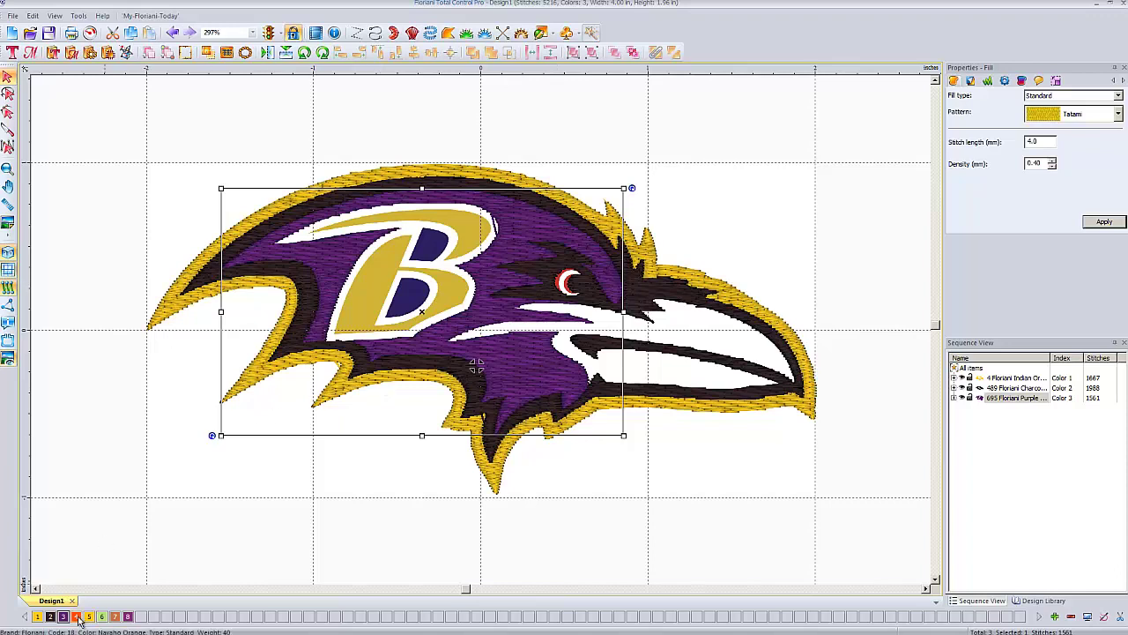
Step: Set the fourth palette thread to Floriani 700 Mars Red and apply it to the selected head fill
double_click(78, 616)
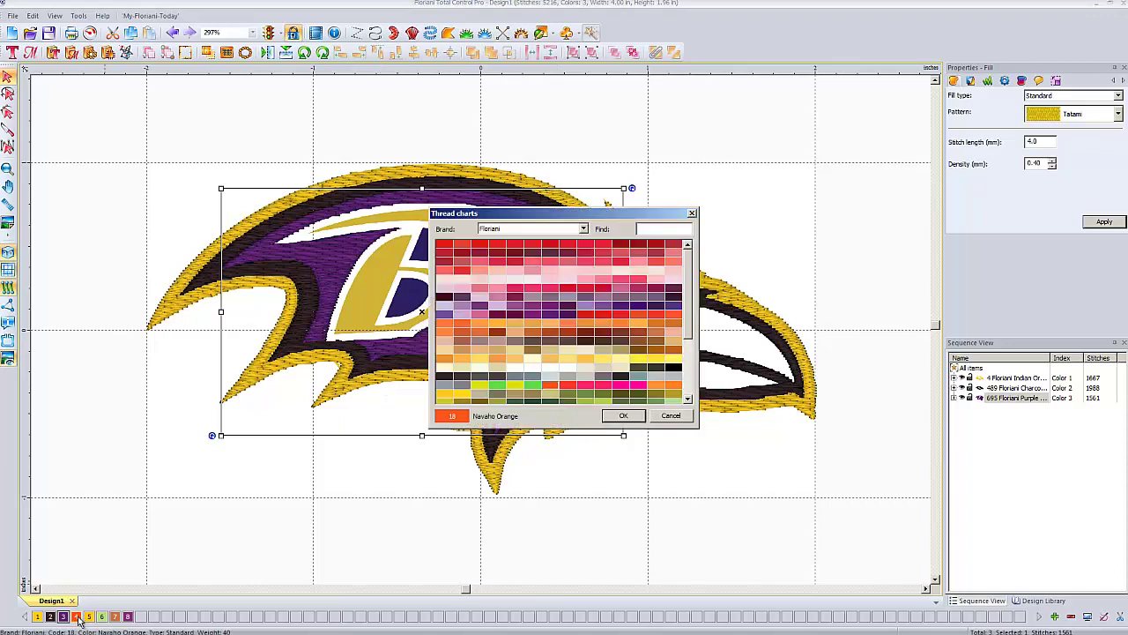
left_click(446, 246)
left_click(627, 415)
left_click(77, 617)
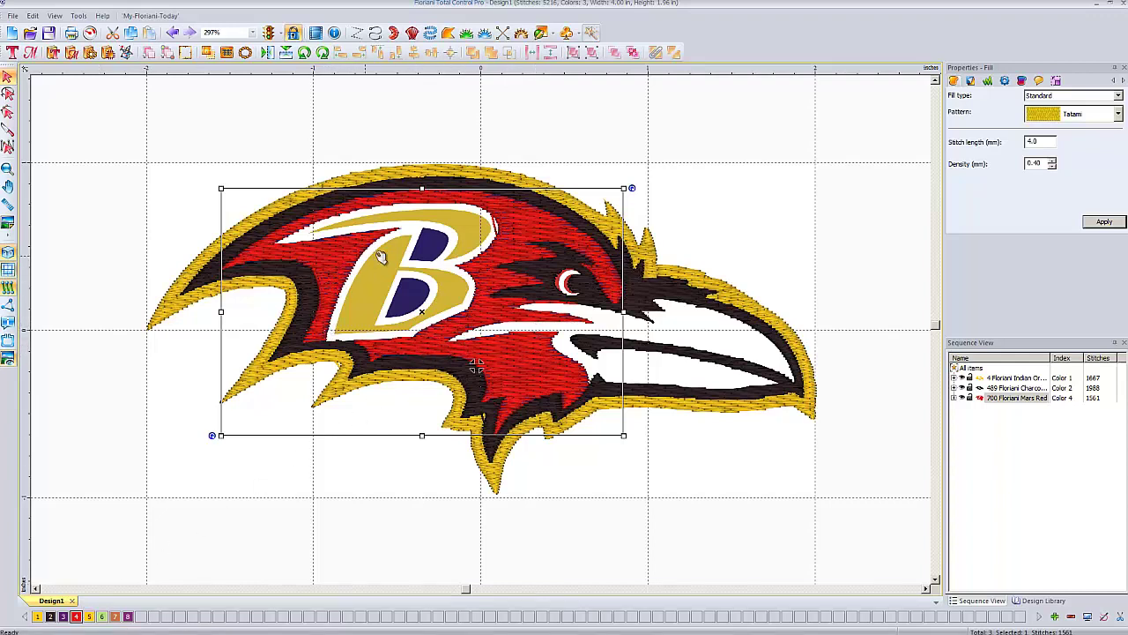
Step: Recolour the selected head fill with the third palette thread, Floriani 695 purple, deselect it and activate the fourth palette thread
left_click(63, 616)
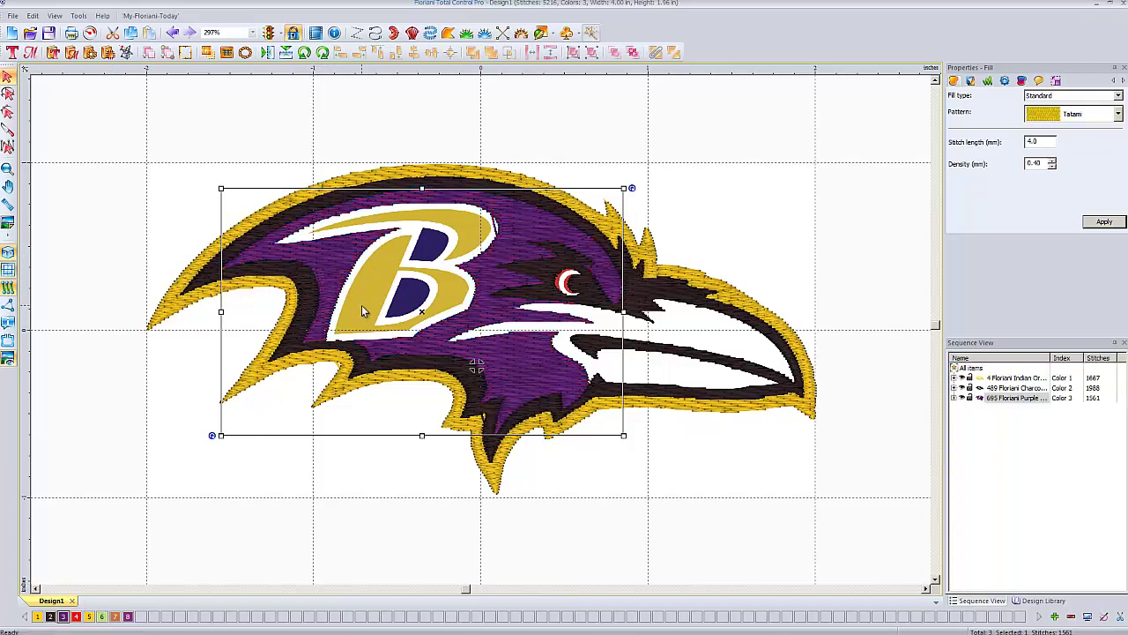
left_click(130, 241)
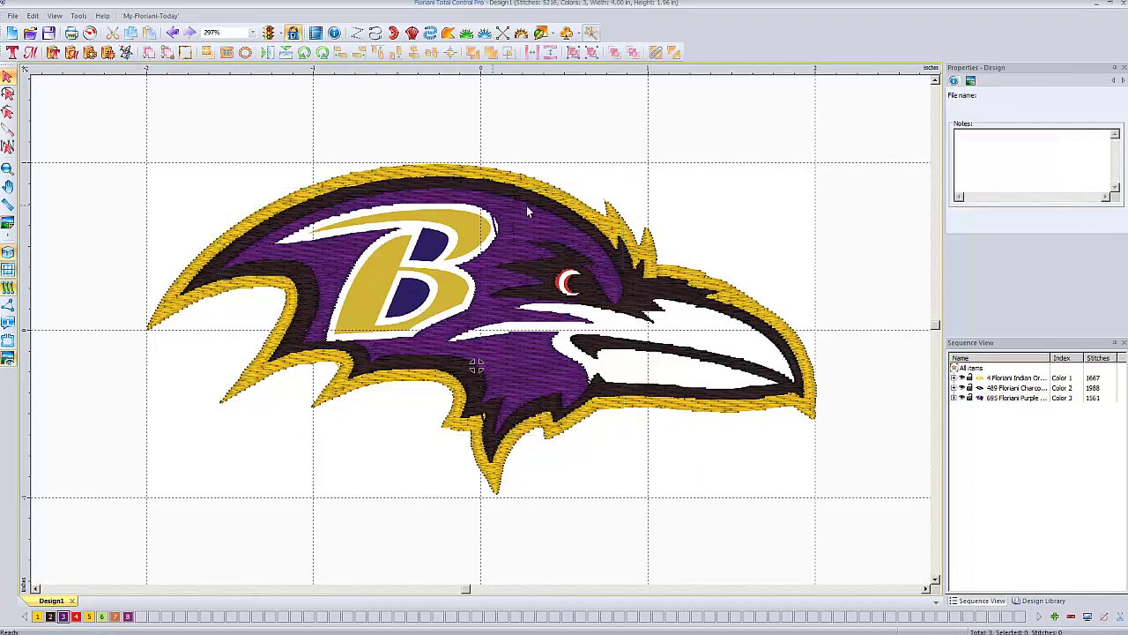
left_click(77, 616)
left_click(568, 317)
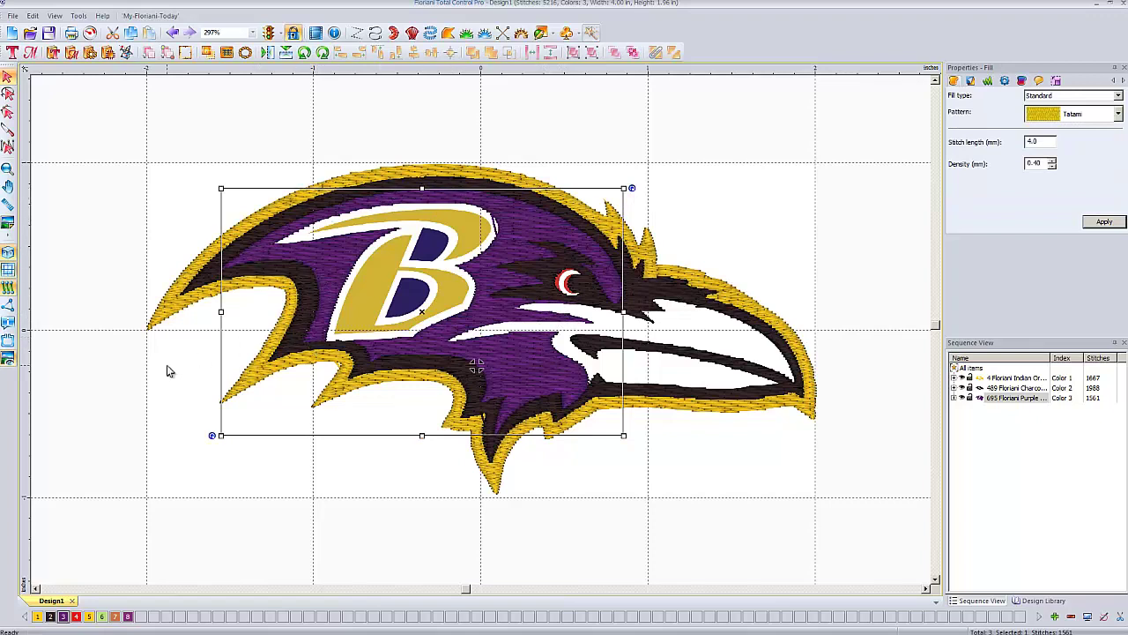
left_click(167, 370)
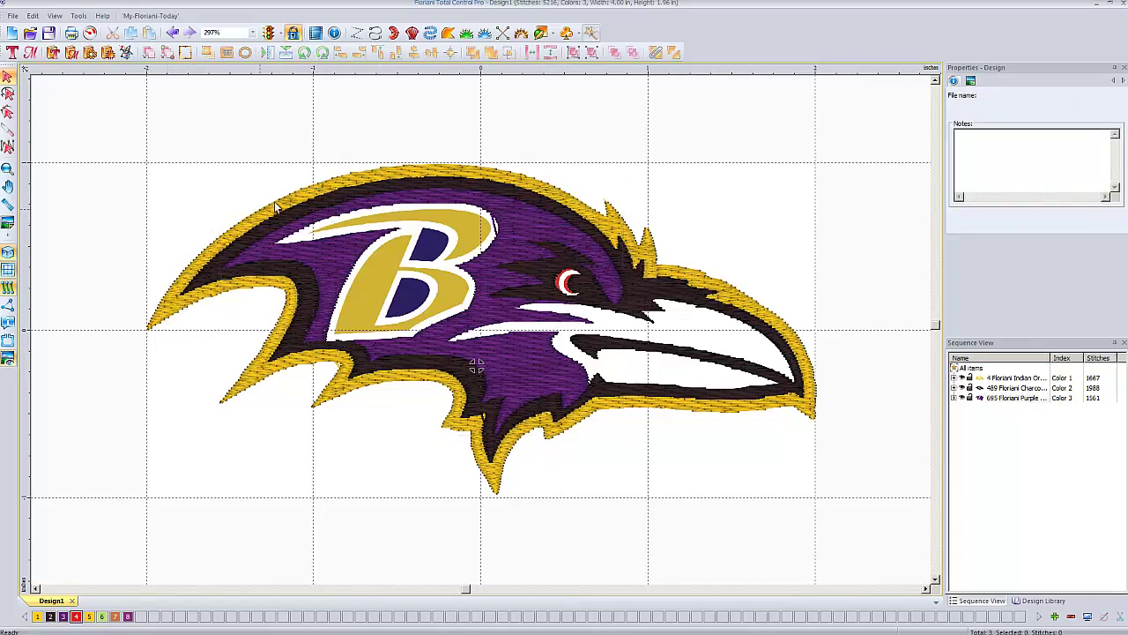
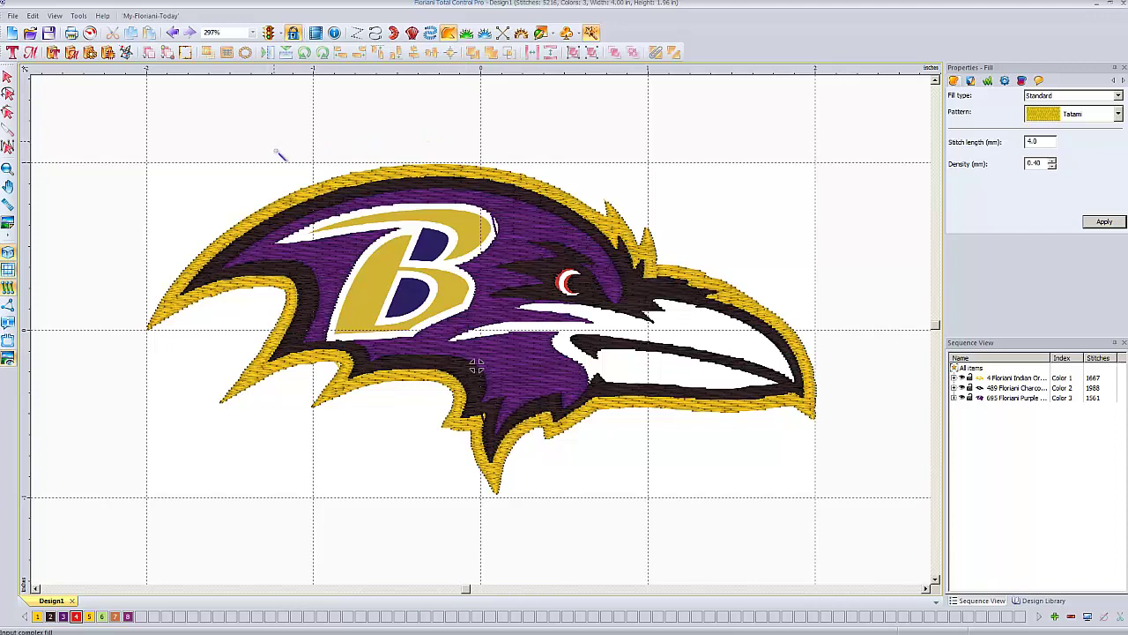
Step: Fill both red crescents of the eye with Floriani 700 Mars Red using the magic wand, accepting the default angle line, entry and exit points
scroll(476, 365, "up", 1)
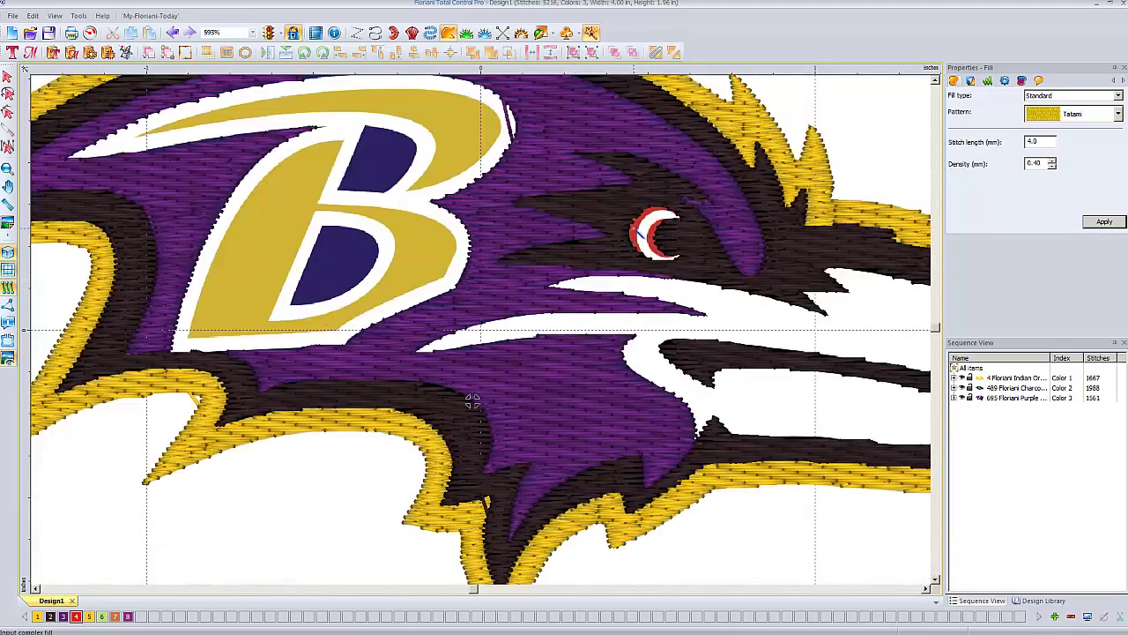
key("Return")
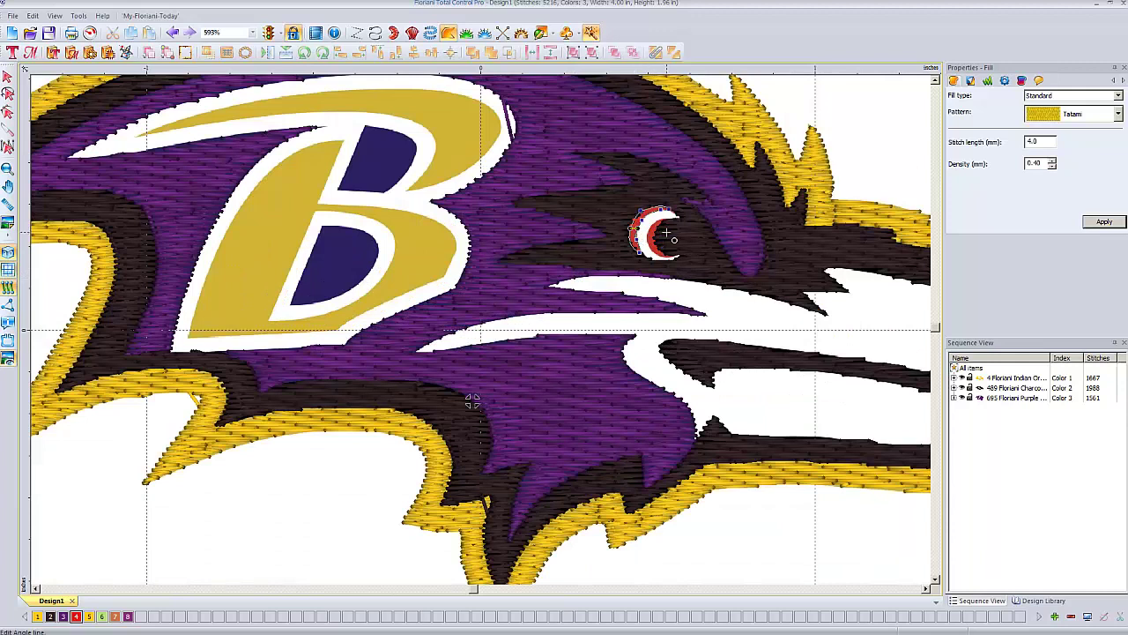
key("Return")
key("Return")
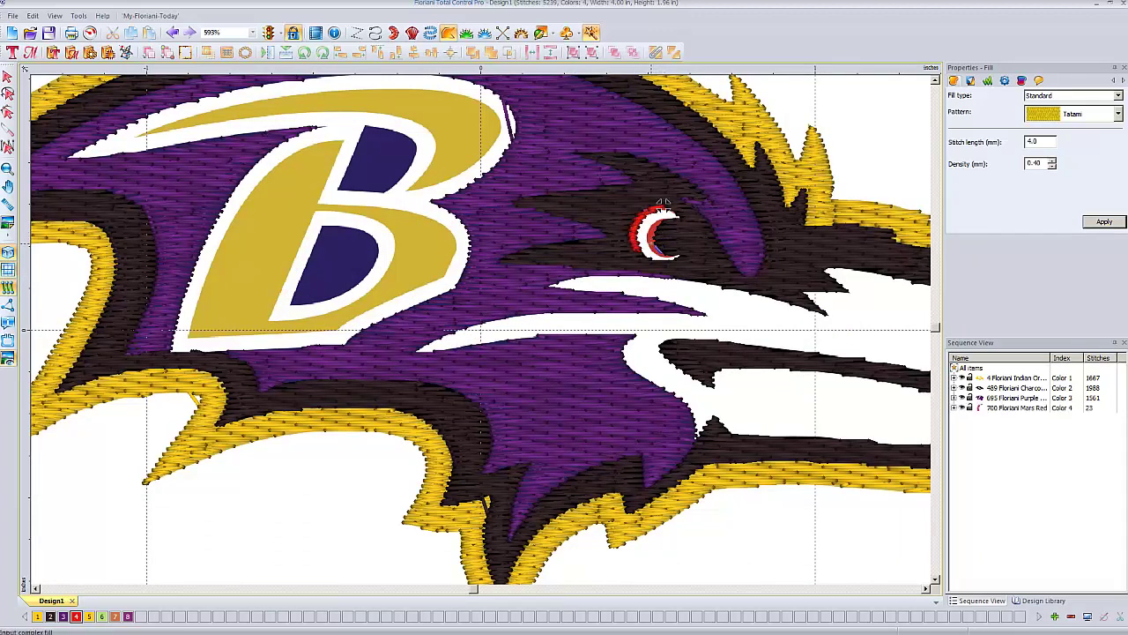
left_click(657, 229)
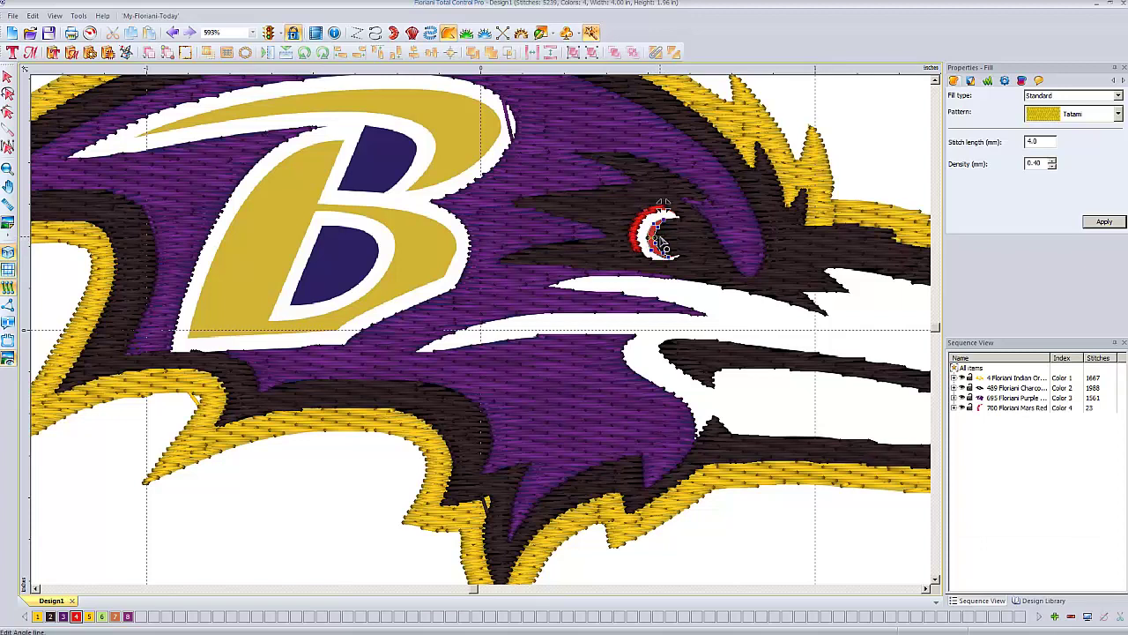
key("Return")
key("Return")
key("Return")
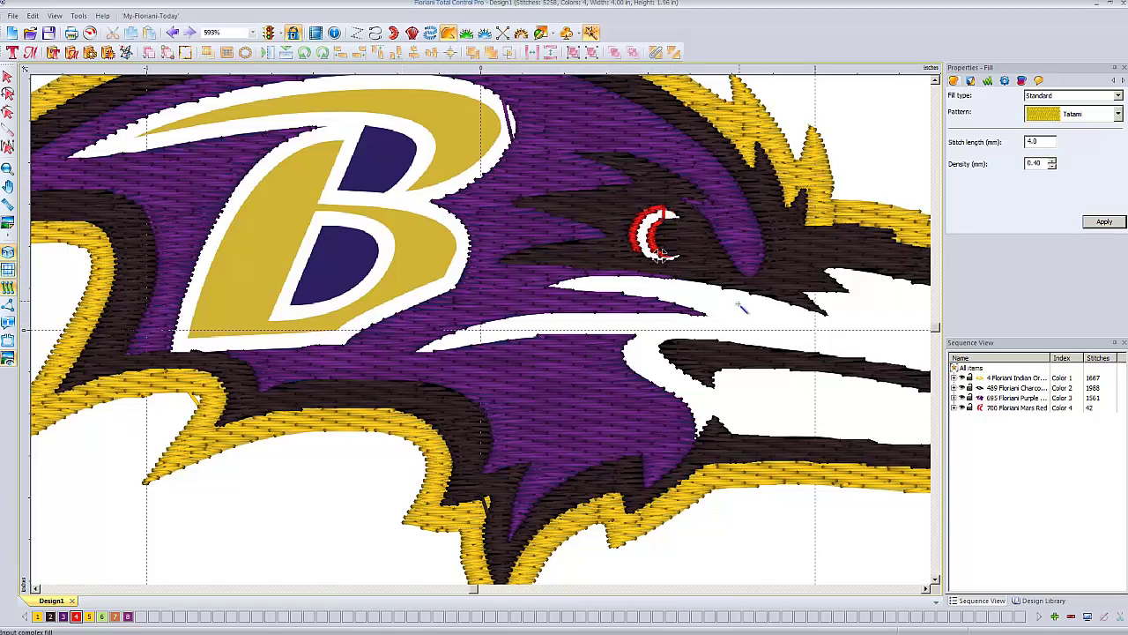
Step: Set the fifth palette thread to Floriani 800 Pure White
double_click(91, 619)
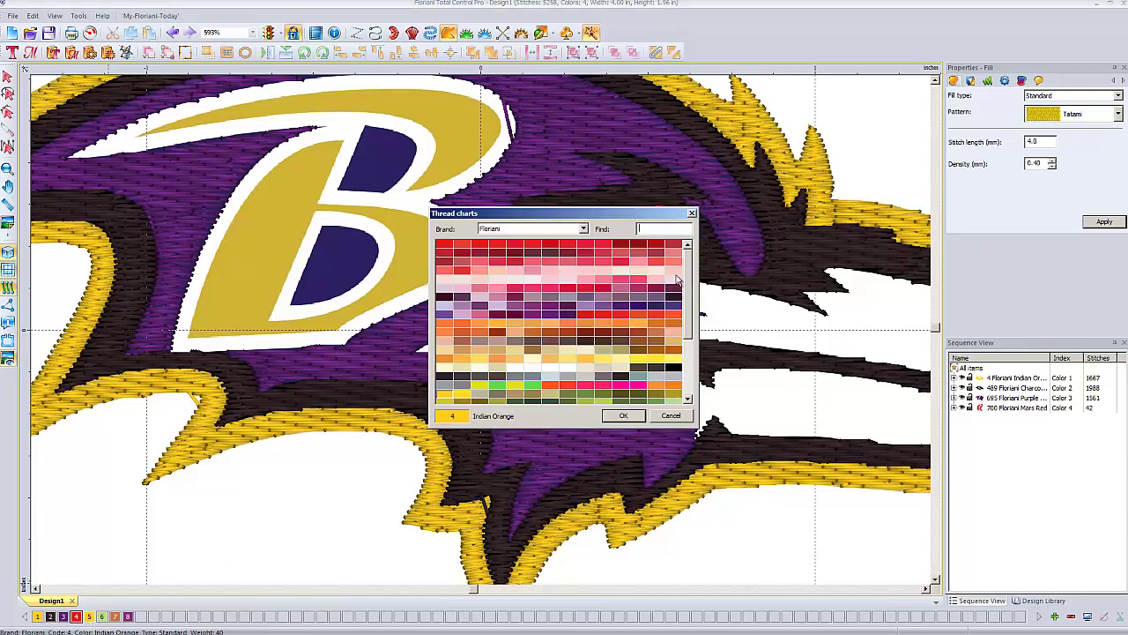
scroll(683, 313, "down", 1)
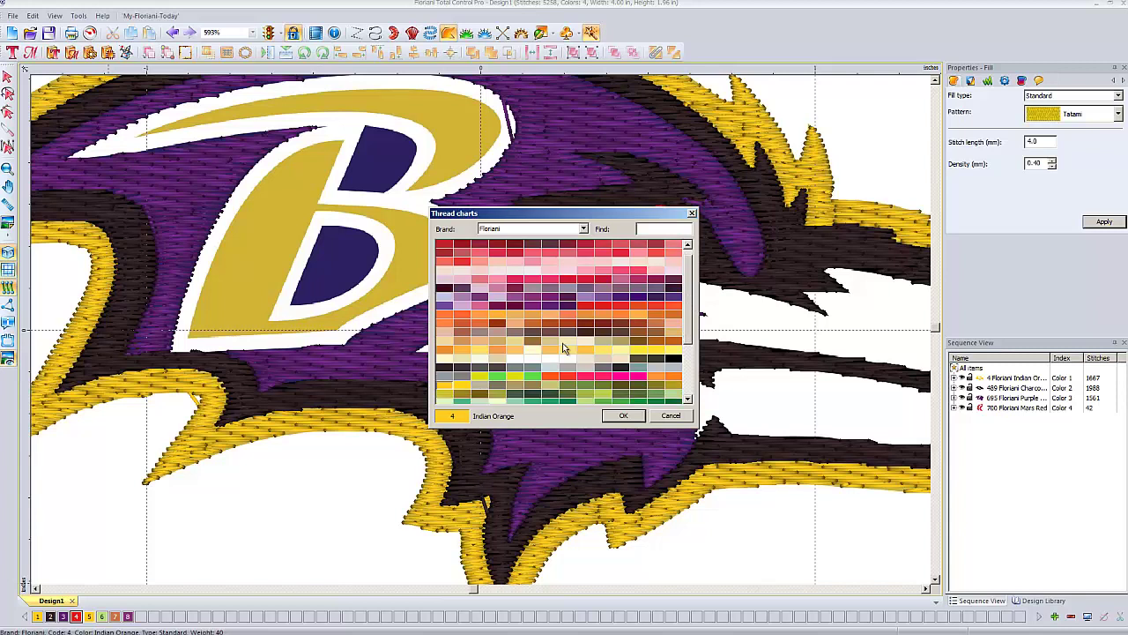
left_click(483, 360)
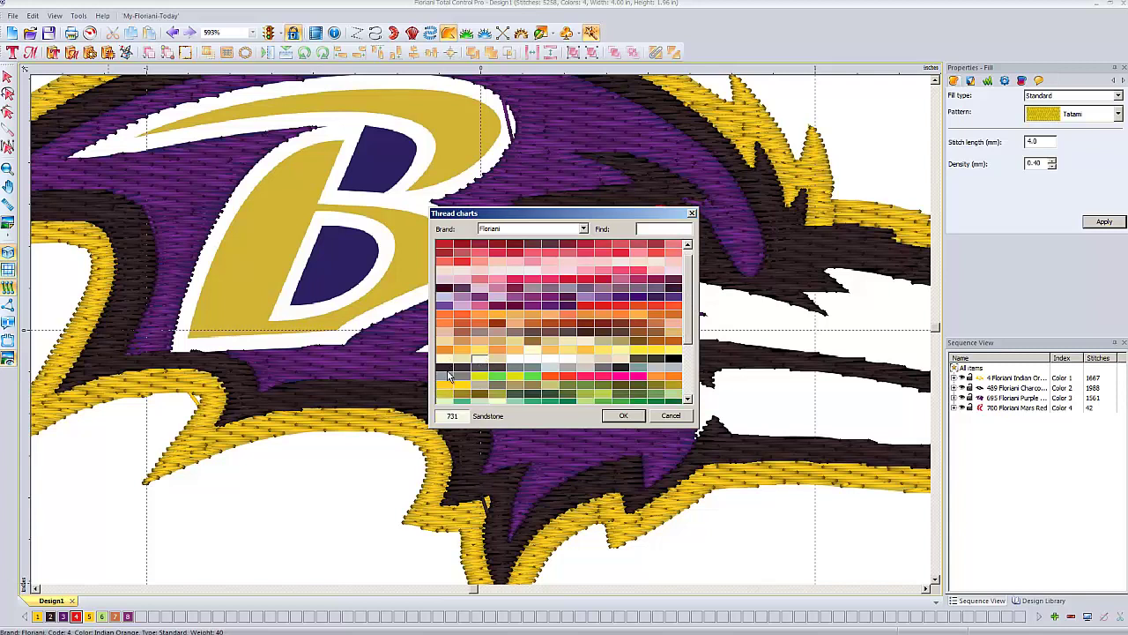
left_click(520, 361)
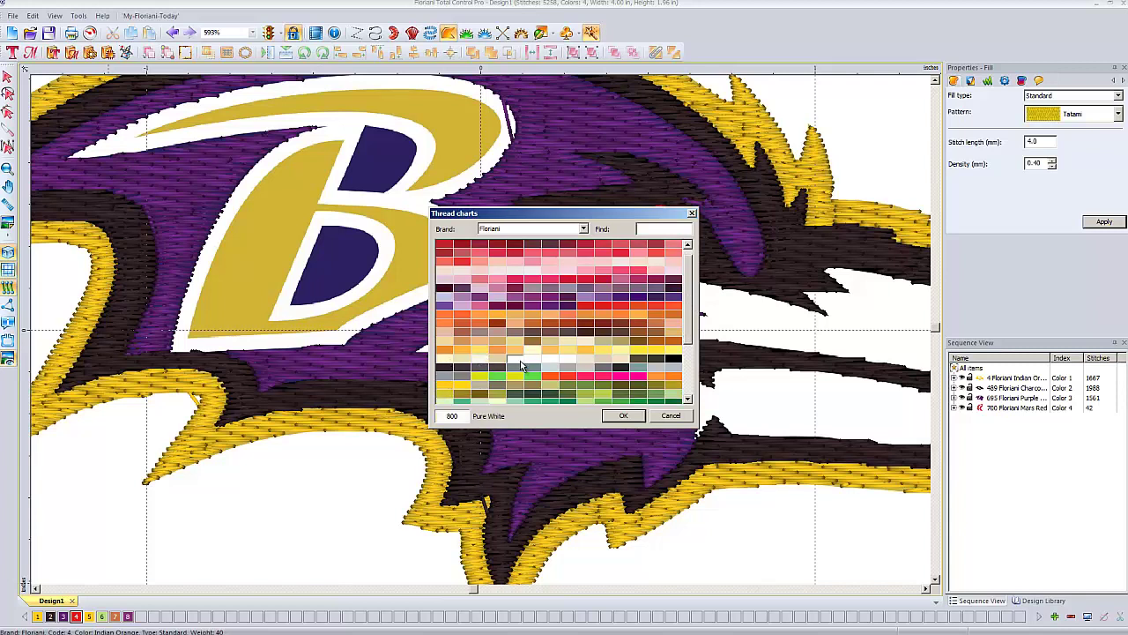
left_click(624, 416)
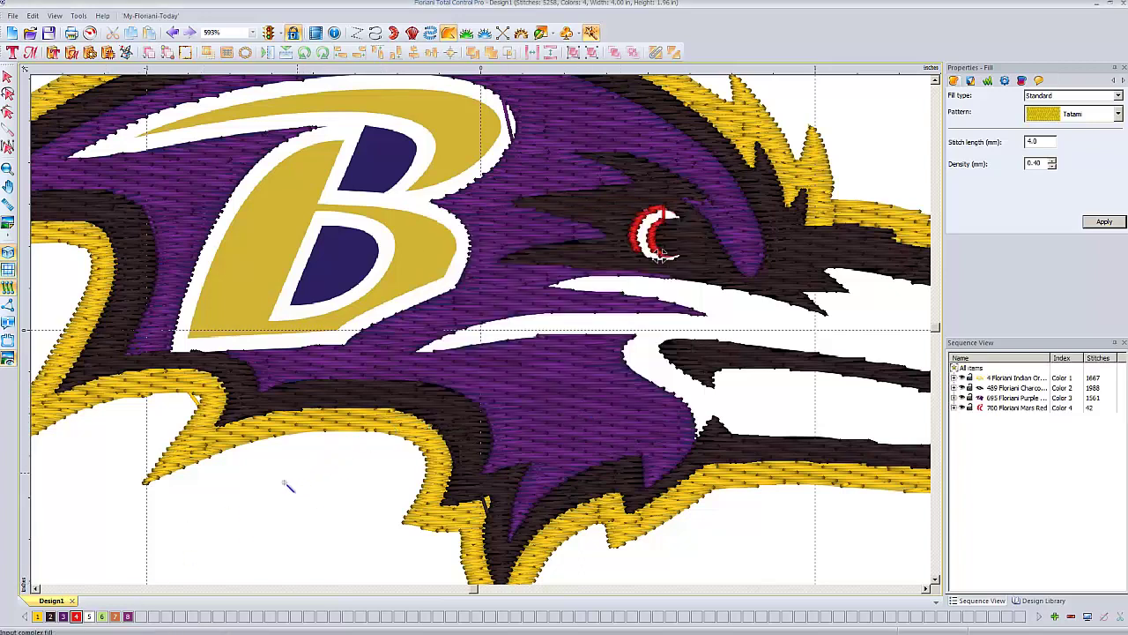
Step: Fill the outer white border of the letter B with Floriani 800 Pure White using the magic wand
left_click(90, 617)
left_click(218, 224)
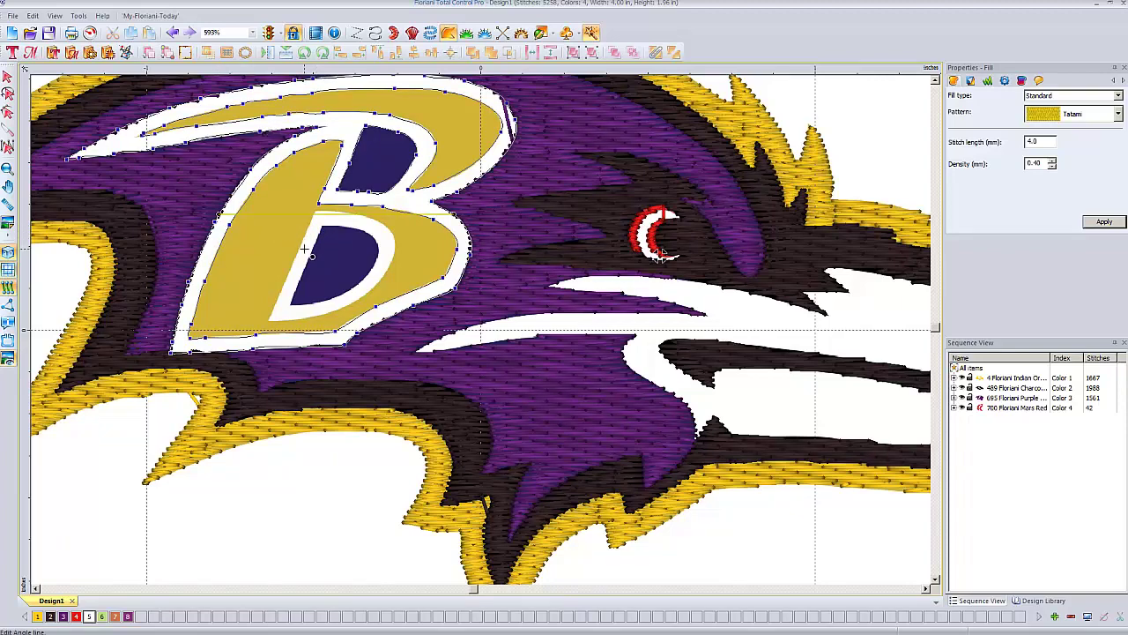
key("Return")
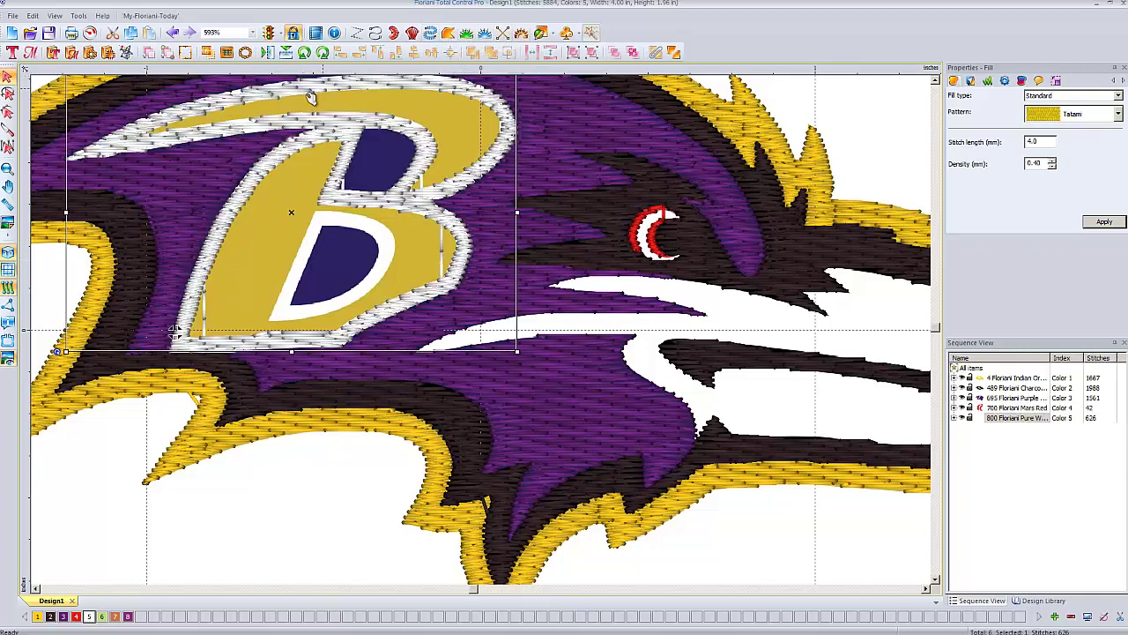
left_click(9, 80)
Step: Fill the white border around the lower opening of the B with Pure White Tatami stitches using the magic wand
left_click(449, 33)
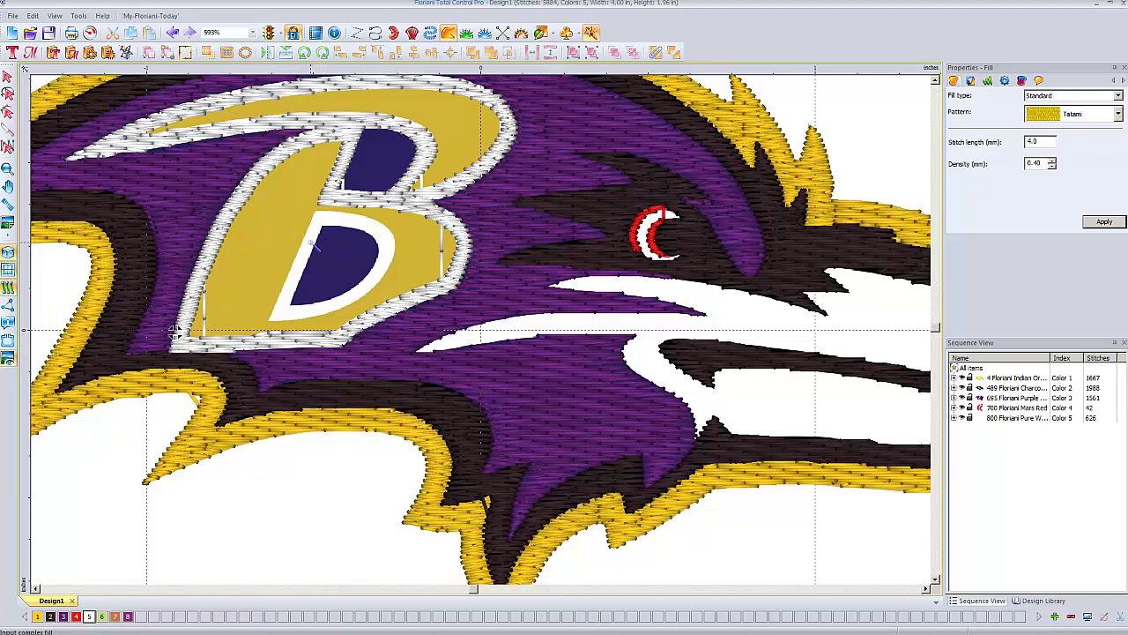
left_click(314, 245)
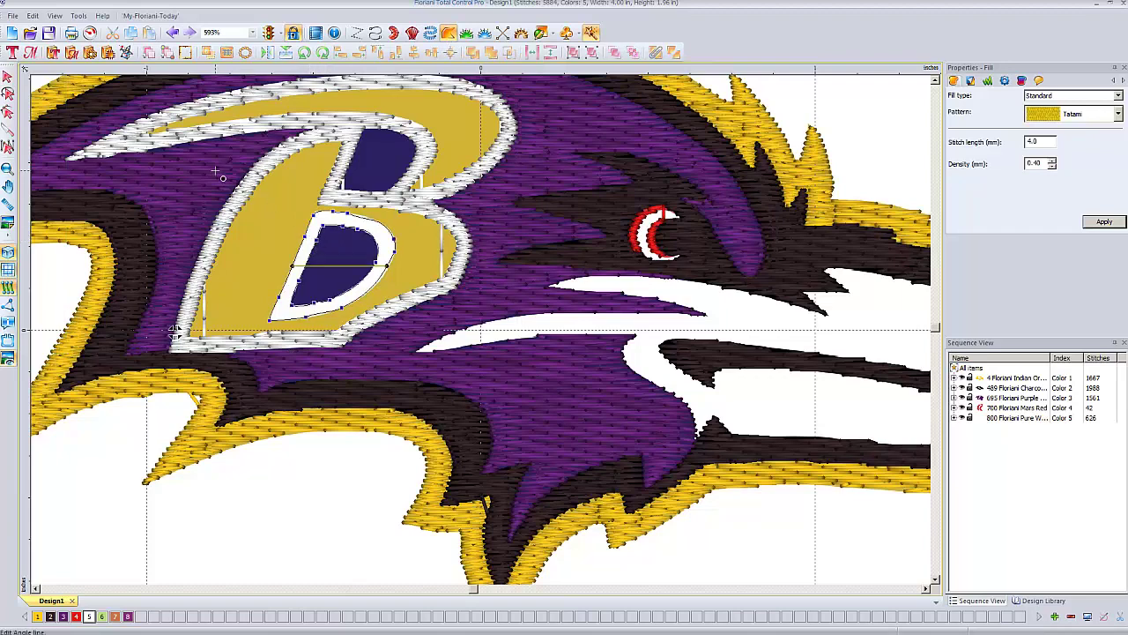
key("Return")
left_click(242, 241)
key("Return")
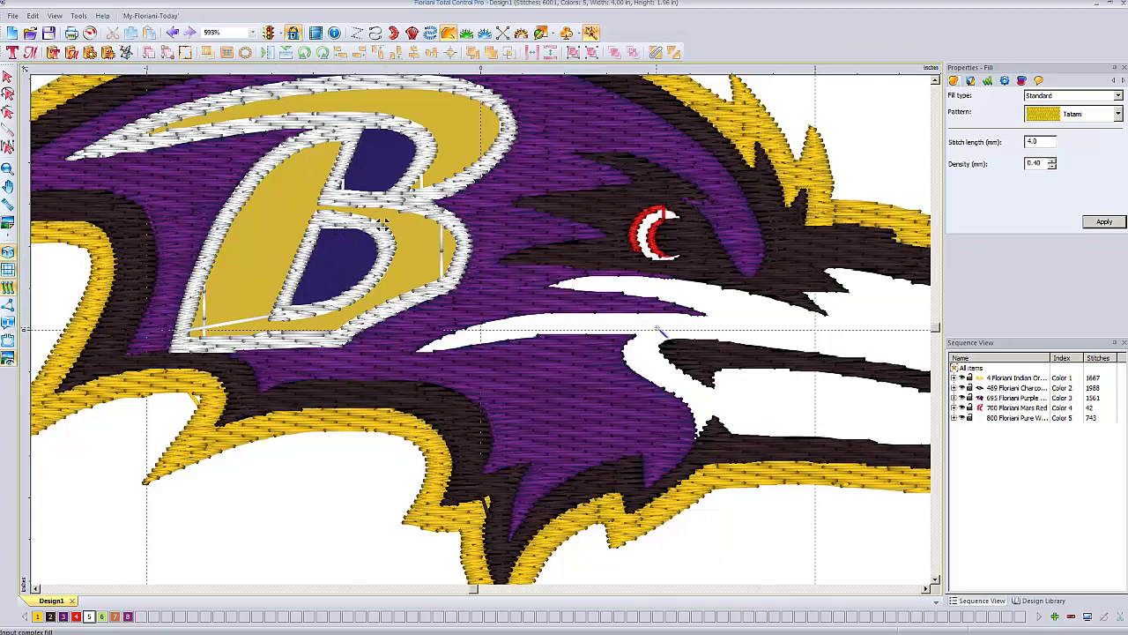
Step: Fill the white beak area and the white crescent of the eye with Pure White stitches, accepting the default angle, entry and exit points
left_click(650, 331)
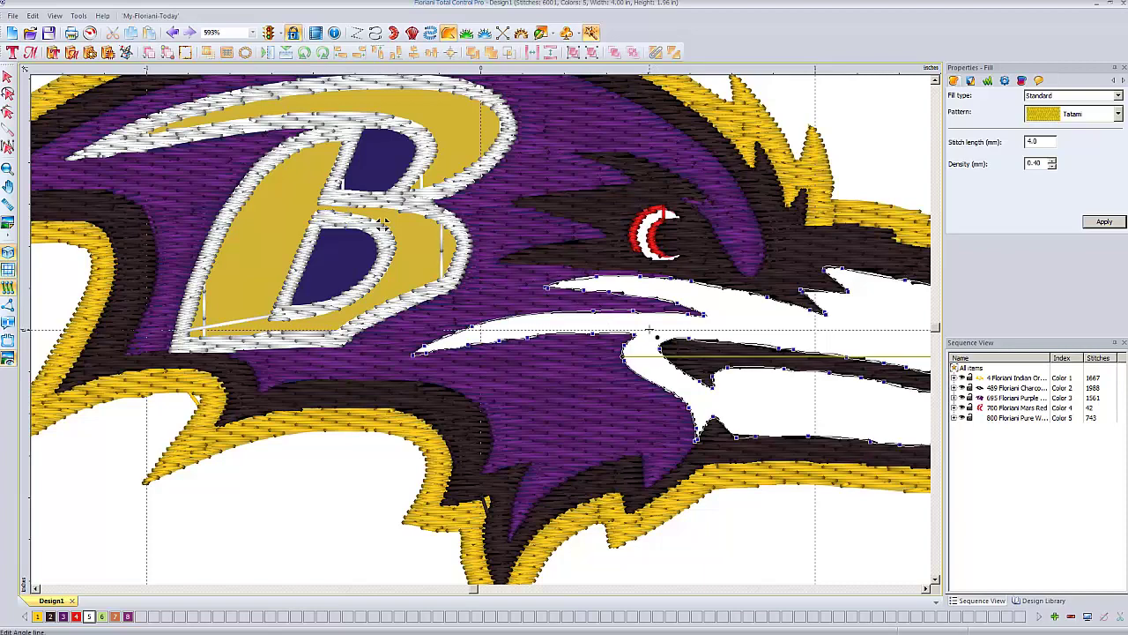
key("Return")
key("Return")
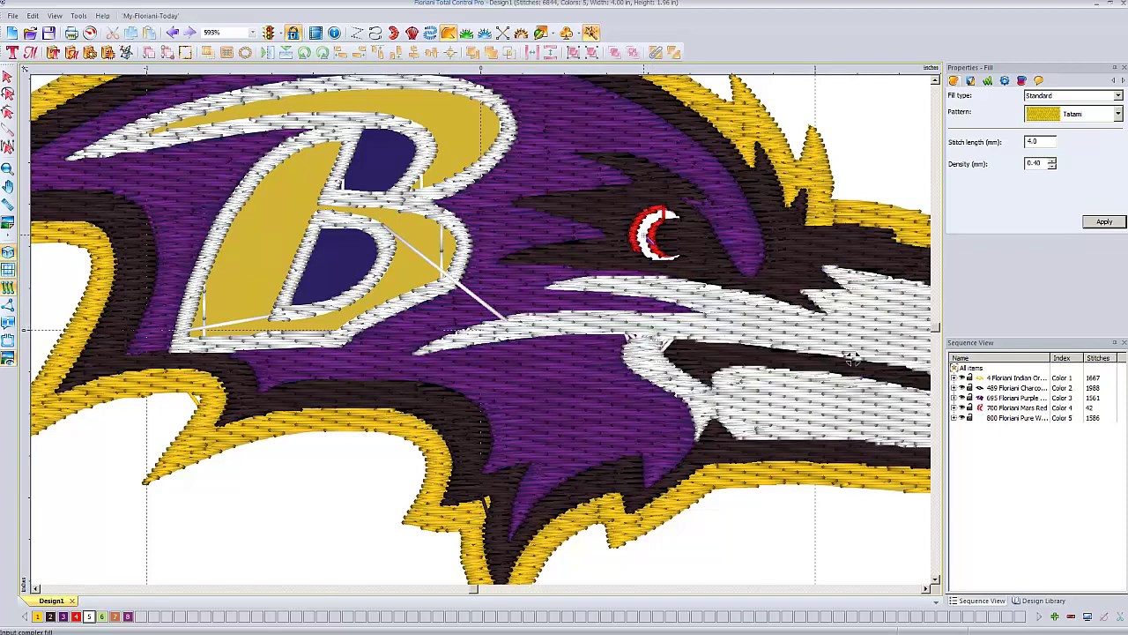
left_click(649, 234)
key("Return")
key("Return")
key("Return")
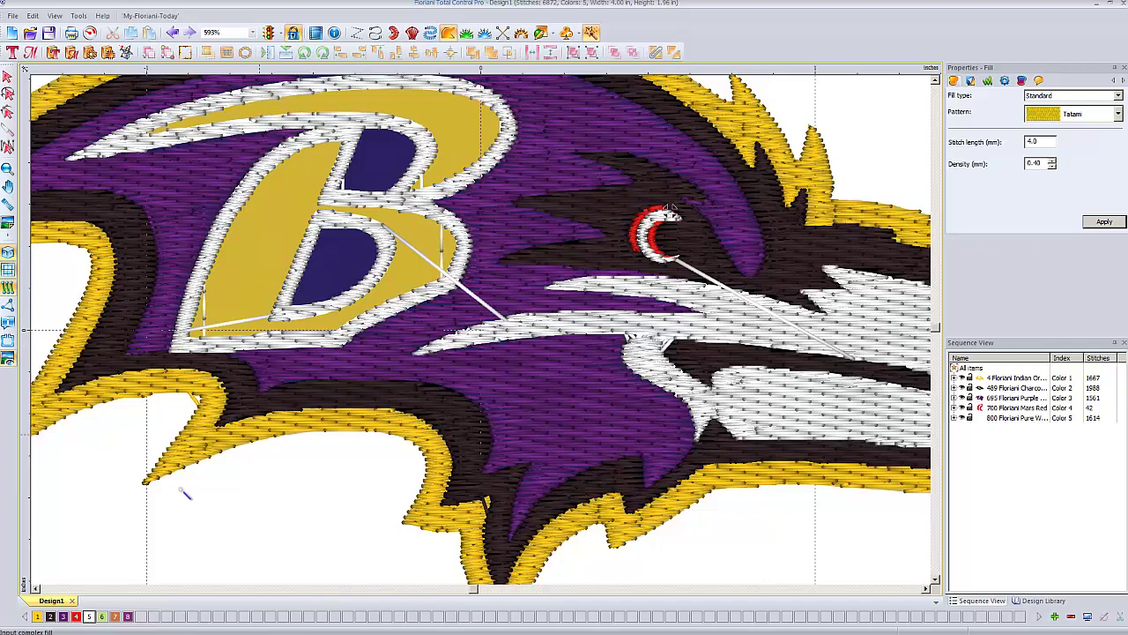
Step: Fill the lower and upper dark openings of the B with the third palette thread, Floriani 695 purple
left_click(64, 616)
left_click(335, 259)
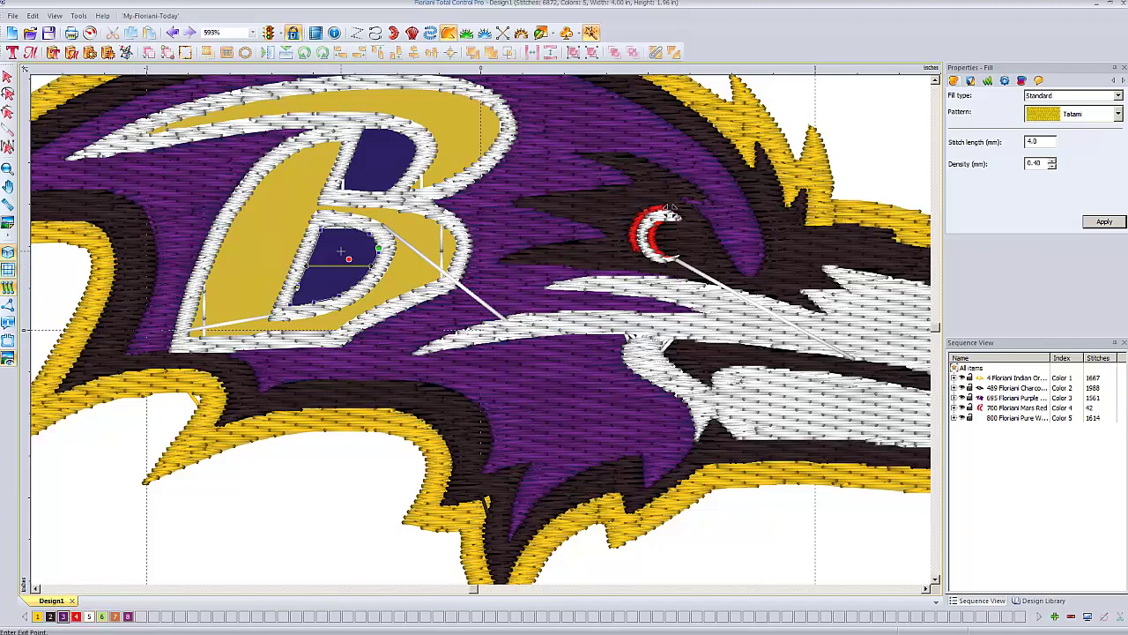
left_click(393, 255)
left_click(387, 156)
key("Return")
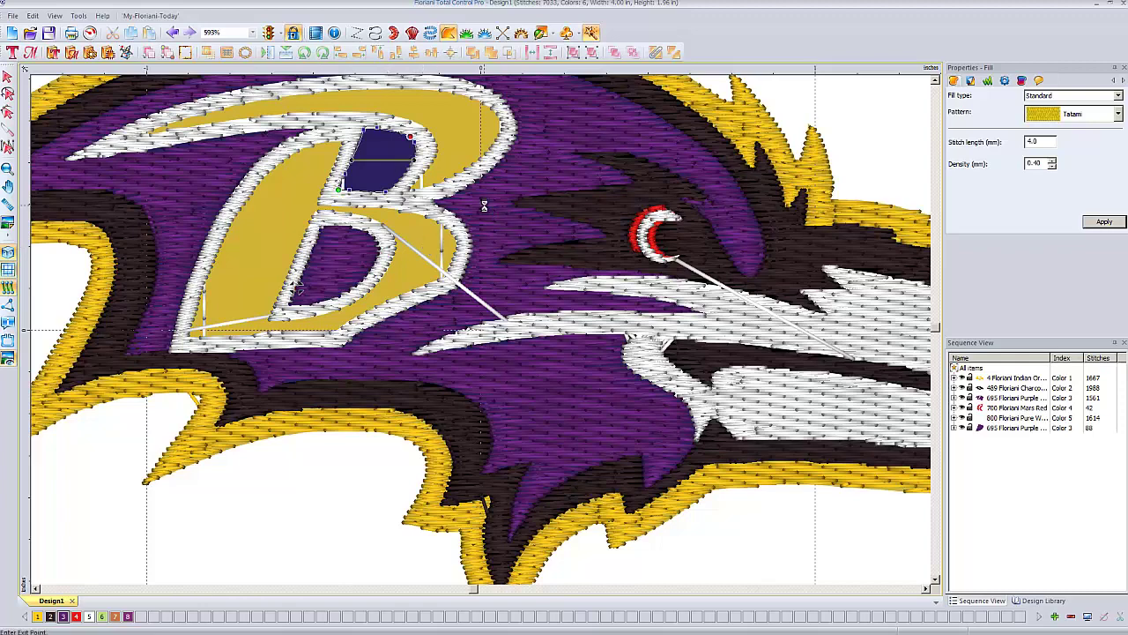
left_click(484, 208)
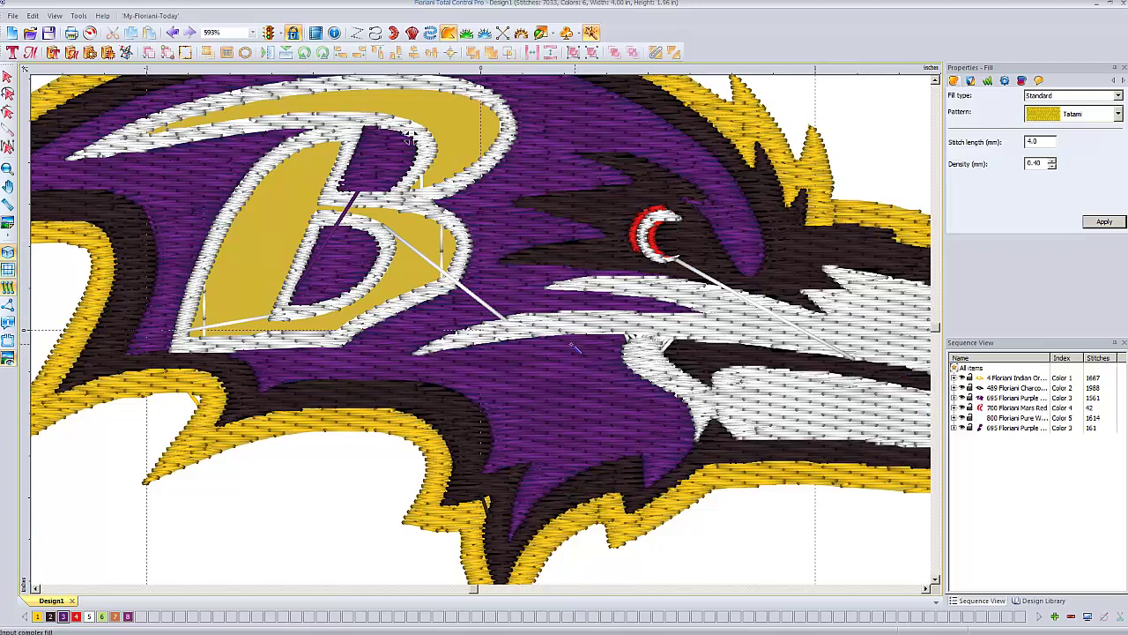
Step: Fill the gold body and the upper gold swoosh of the B with the first palette thread, Floriani 4 Indian Orange
key("minus")
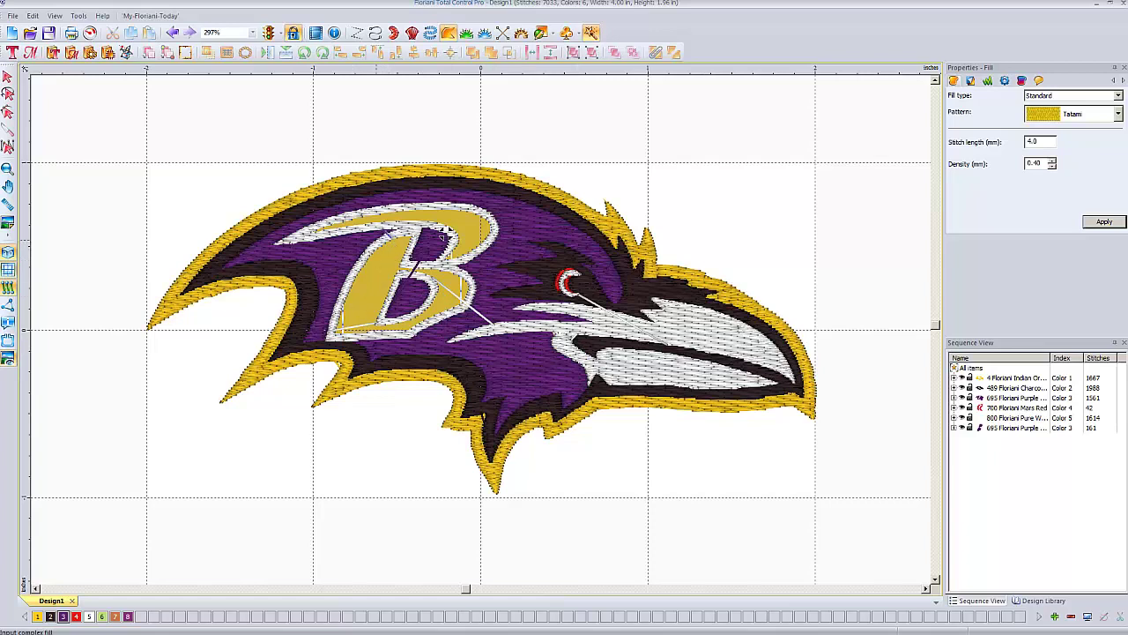
left_click(40, 617)
left_click(379, 288)
left_click(445, 231)
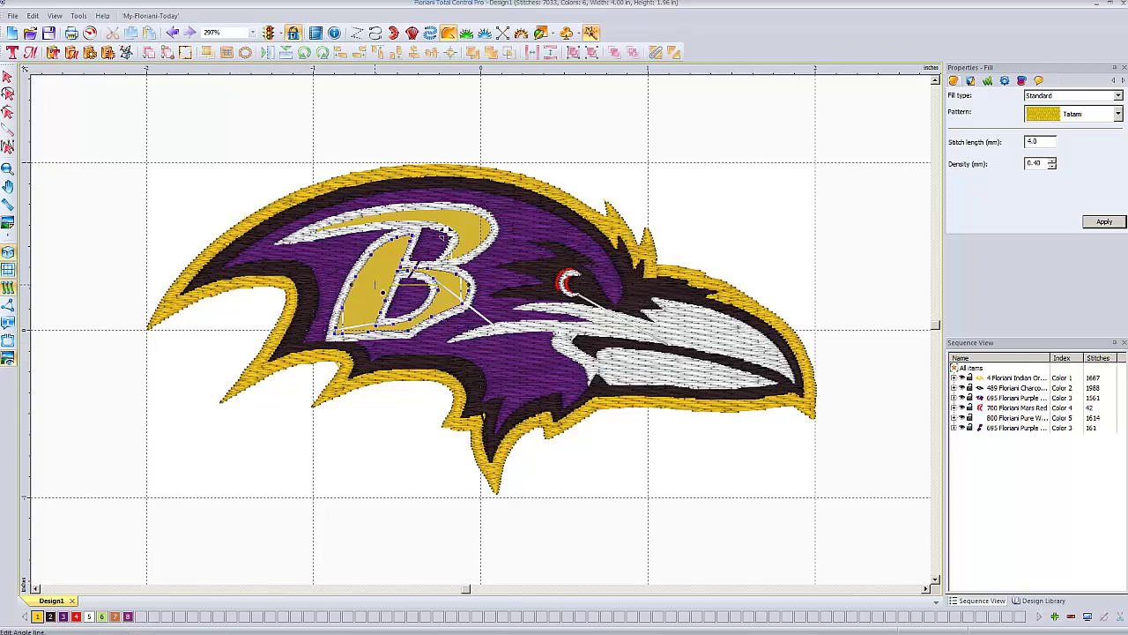
key("Return")
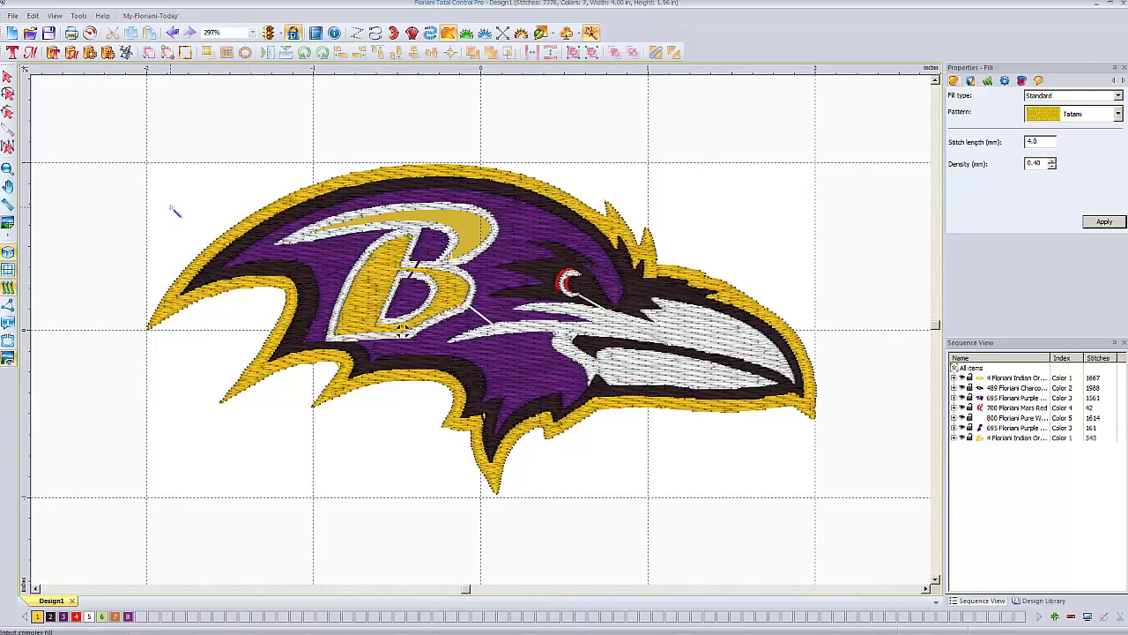
left_click(473, 231)
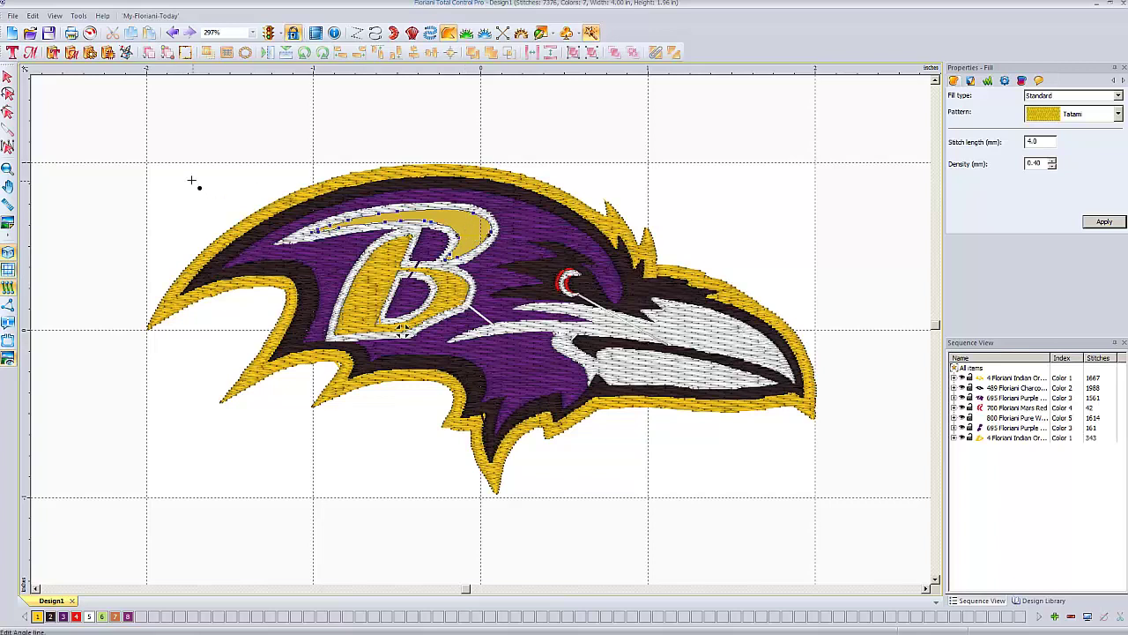
key("Return")
key("Return")
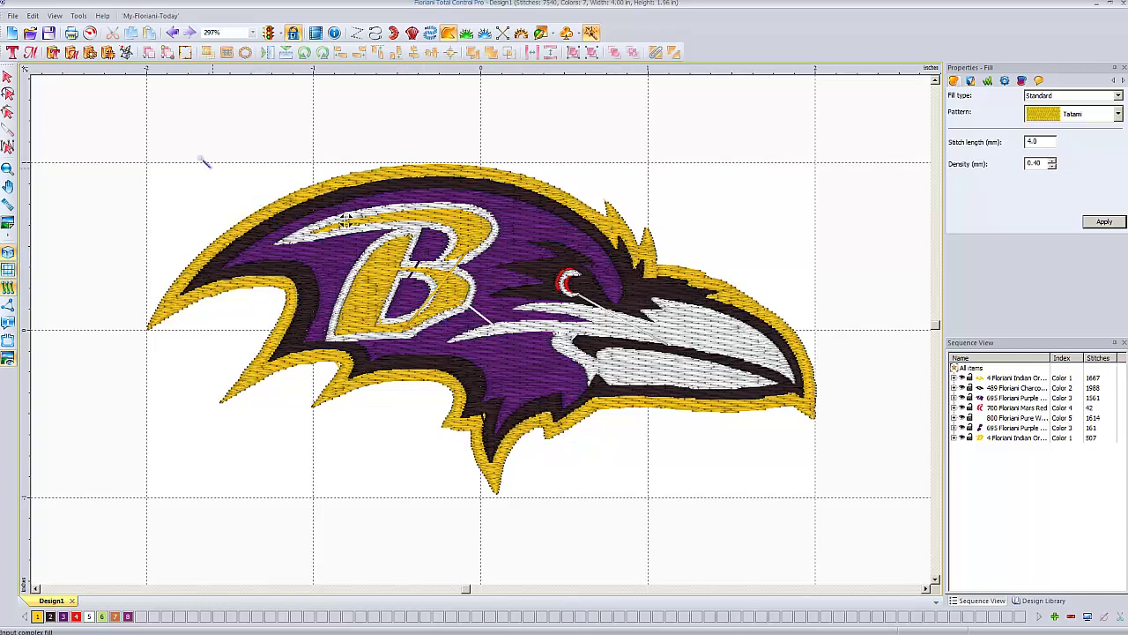
Step: Start Save2Sew for the design and set the type of fabric to Pique Knit - Magicwand
left_click(13, 16)
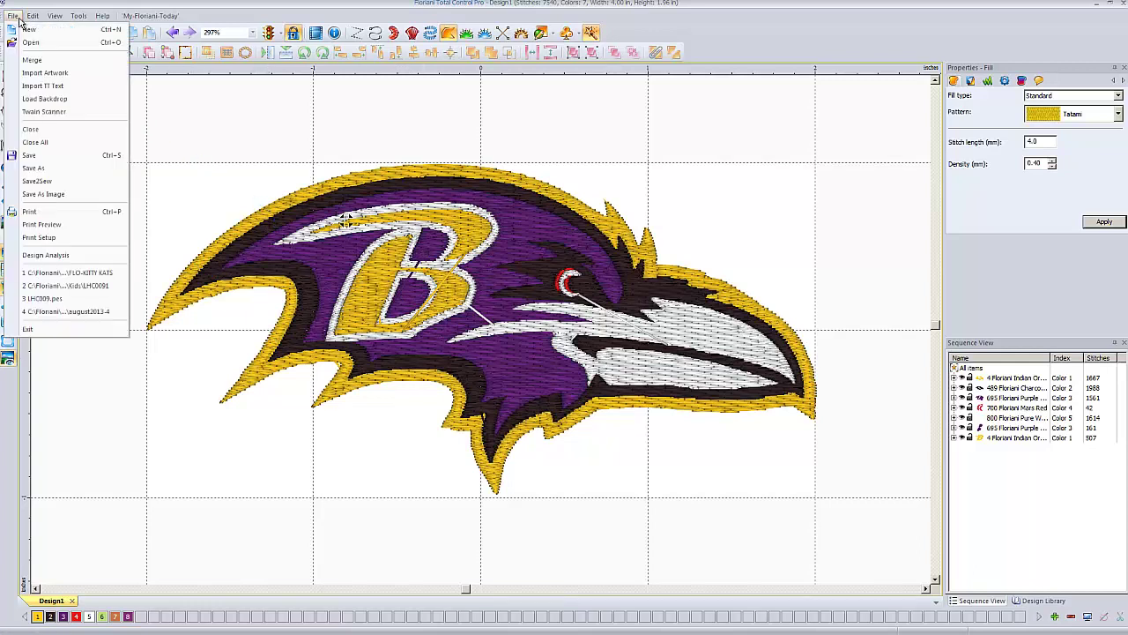
left_click(46, 182)
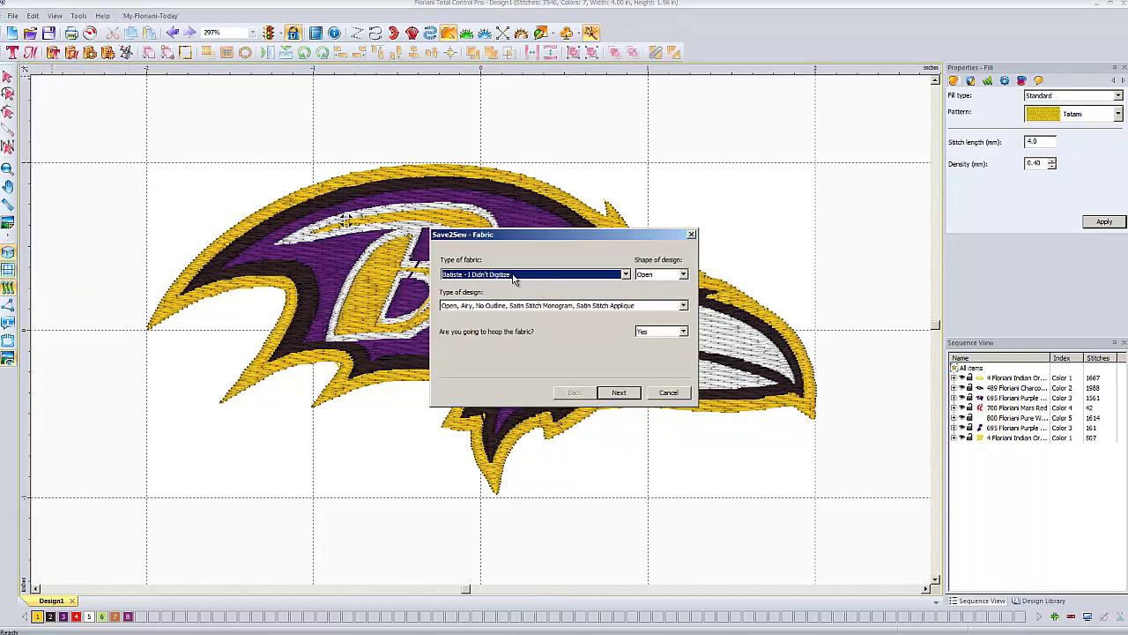
left_click(624, 274)
left_click_drag(625, 298, 624, 416)
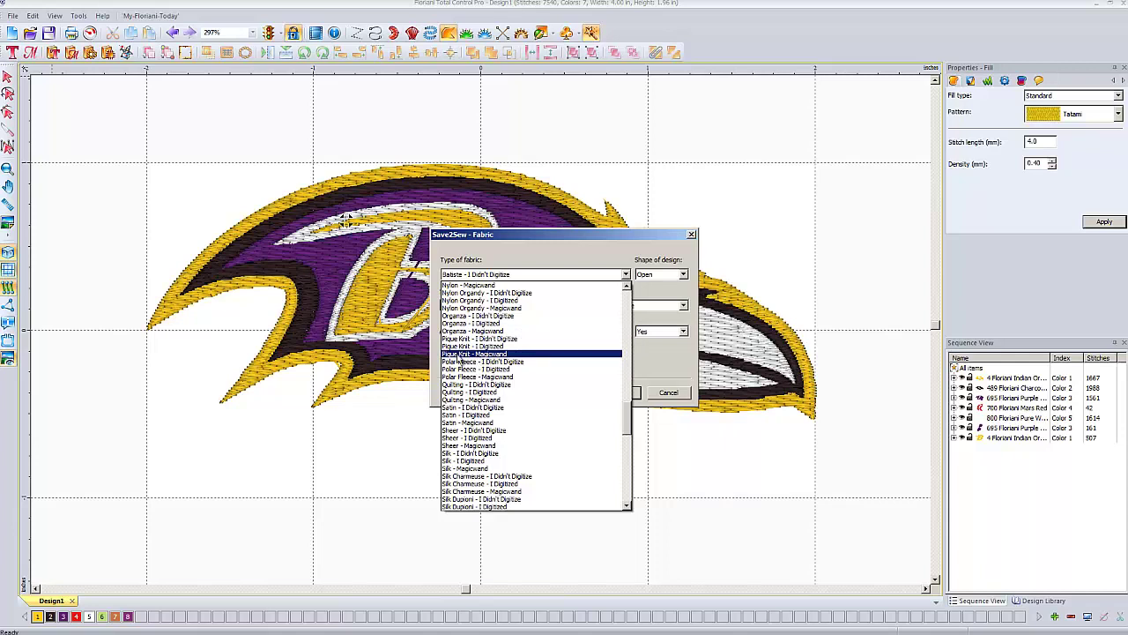
left_click(495, 356)
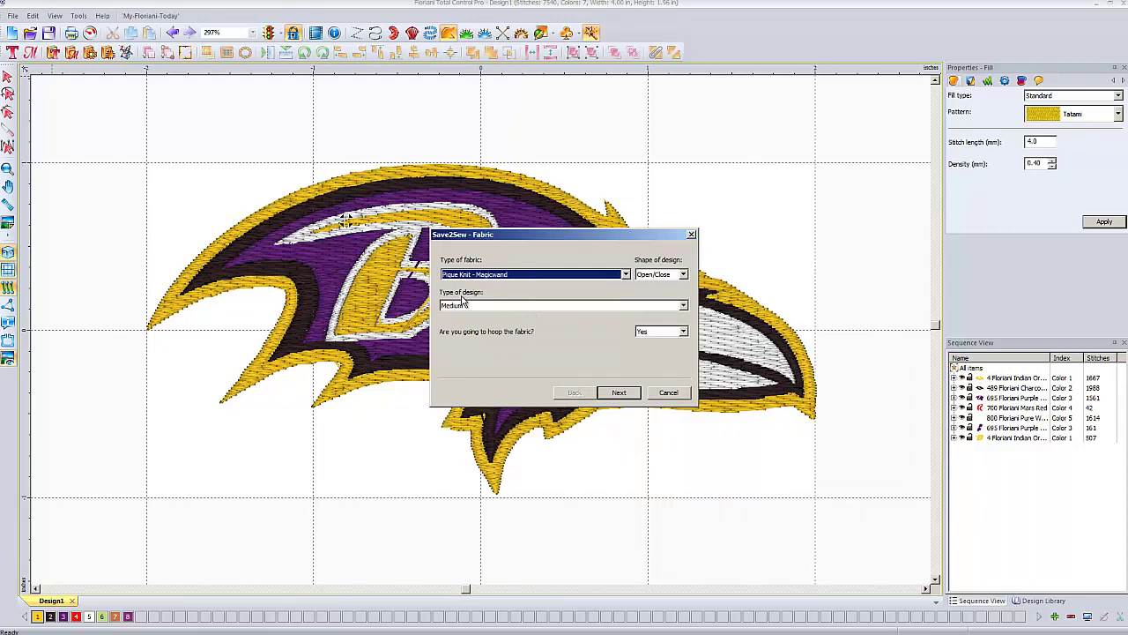
Step: Set the Save2Sew fabric options to shape Open/Close and design type Medium, keep hooping at Yes, and continue to the style settings
left_click_drag(474, 236, 694, 212)
left_click(690, 282)
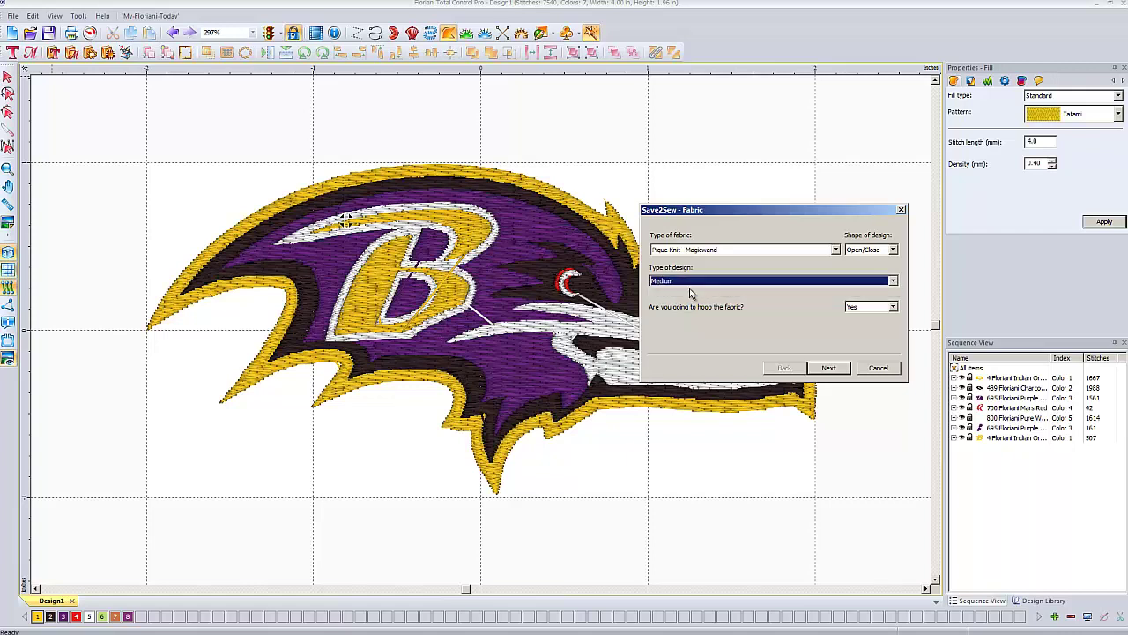
left_click(893, 249)
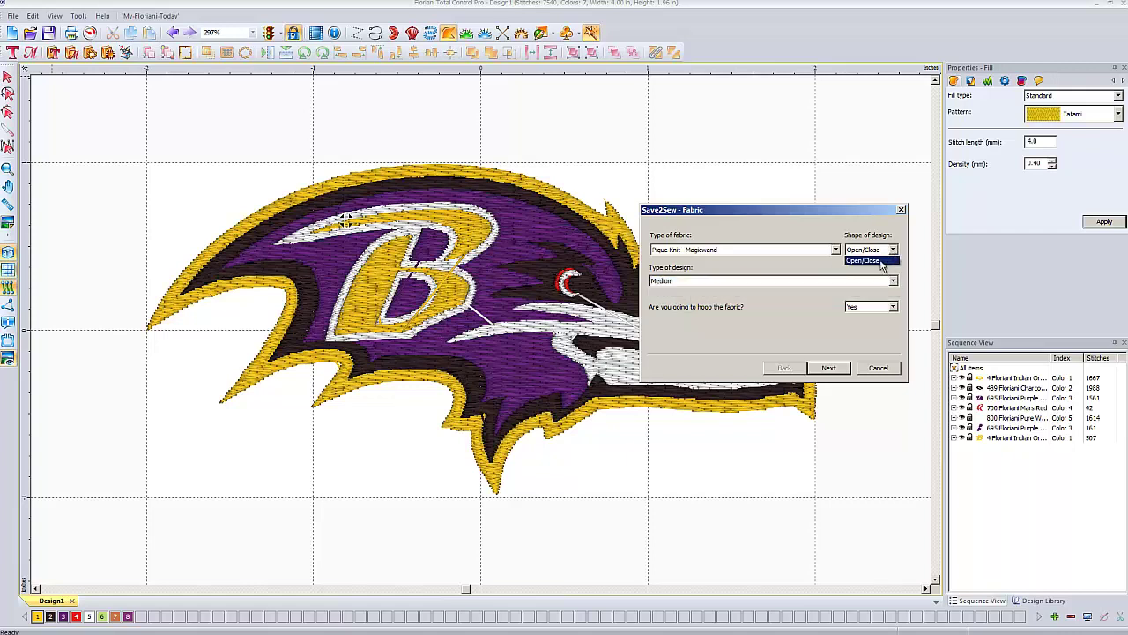
left_click(881, 262)
left_click_drag(737, 210, 528, 196)
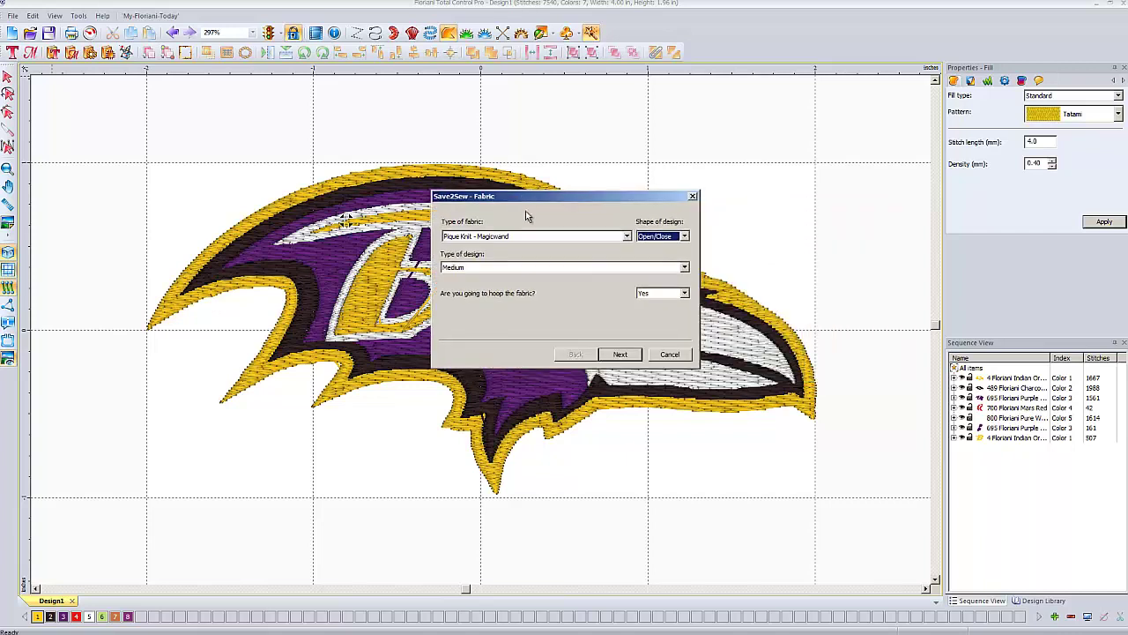
left_click(491, 270)
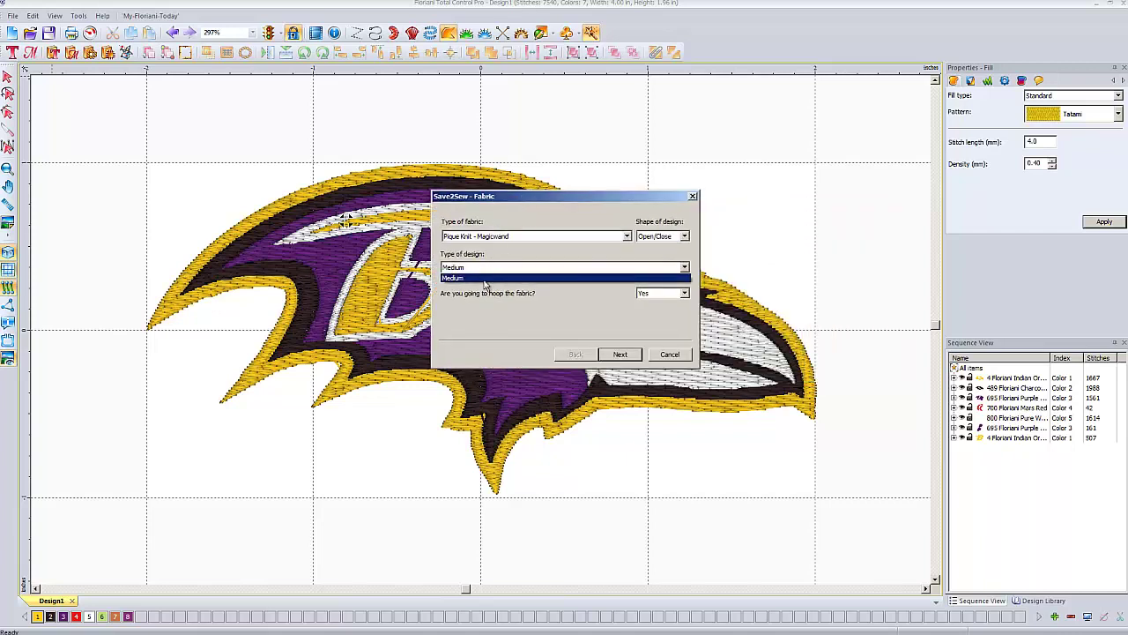
left_click(485, 279)
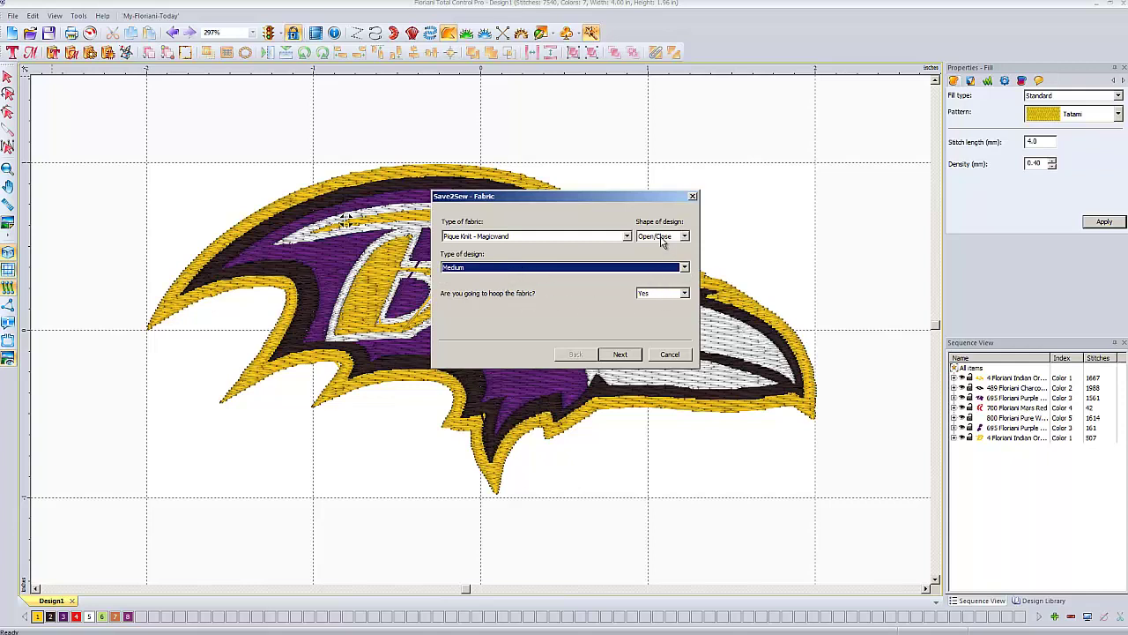
left_click(621, 357)
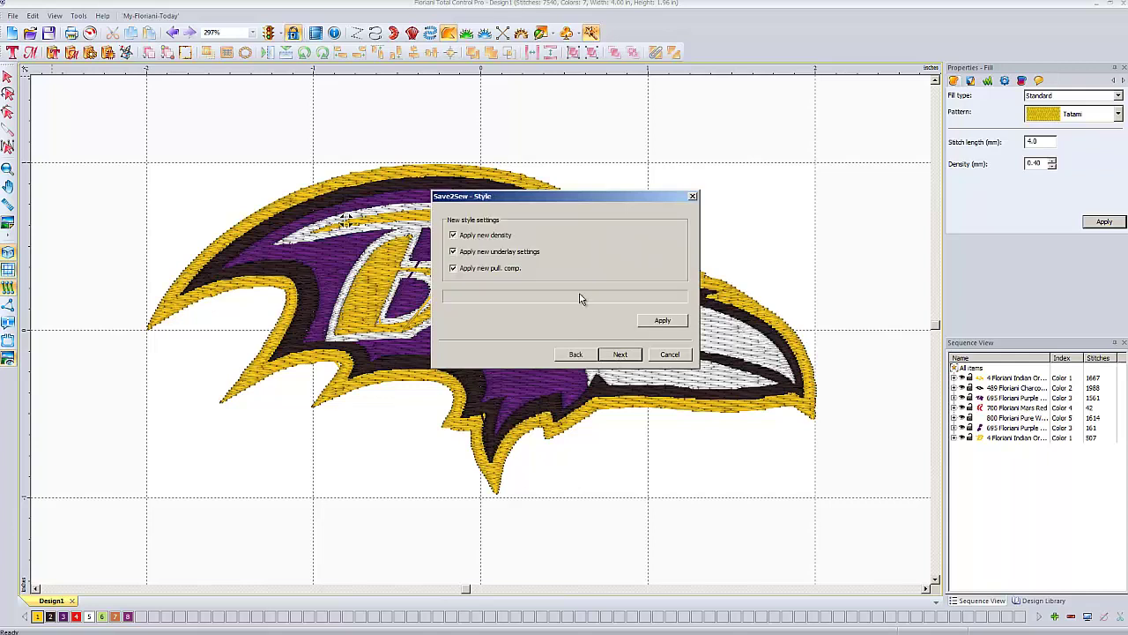
Step: Apply the new density, underlay and pull compensation settings to the design, accepting the style change, and continue
left_click(662, 322)
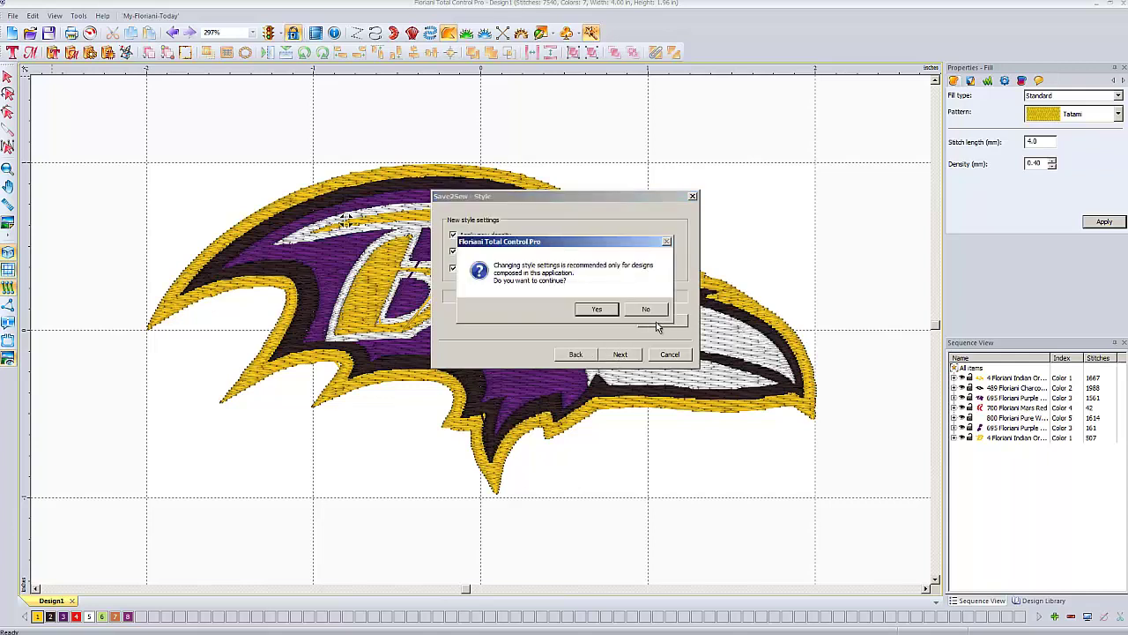
left_click(597, 310)
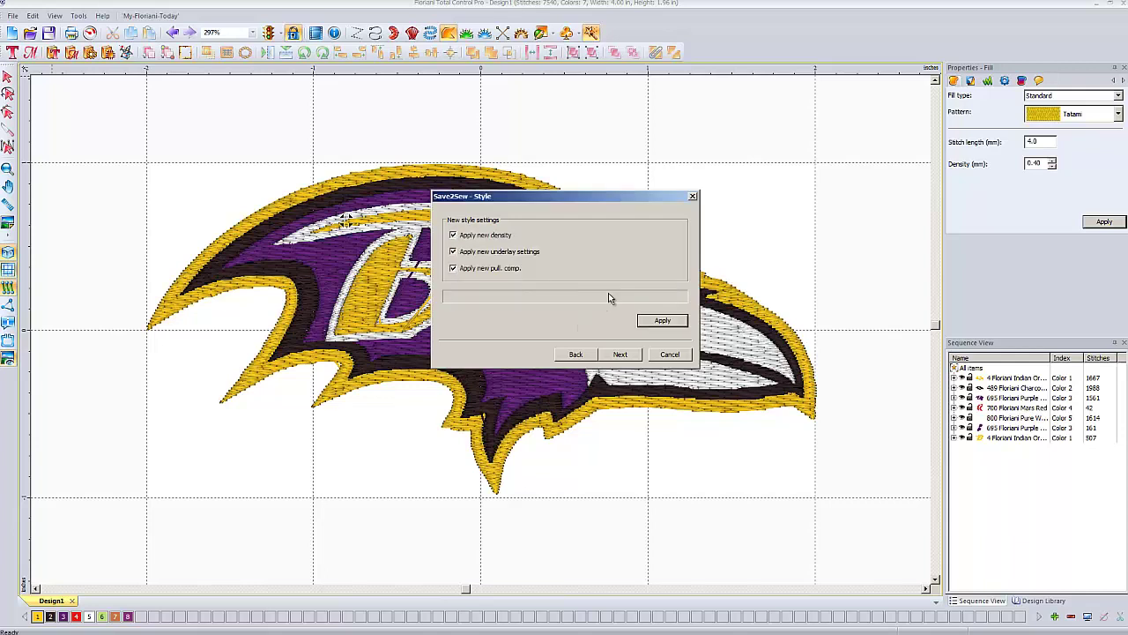
left_click(620, 355)
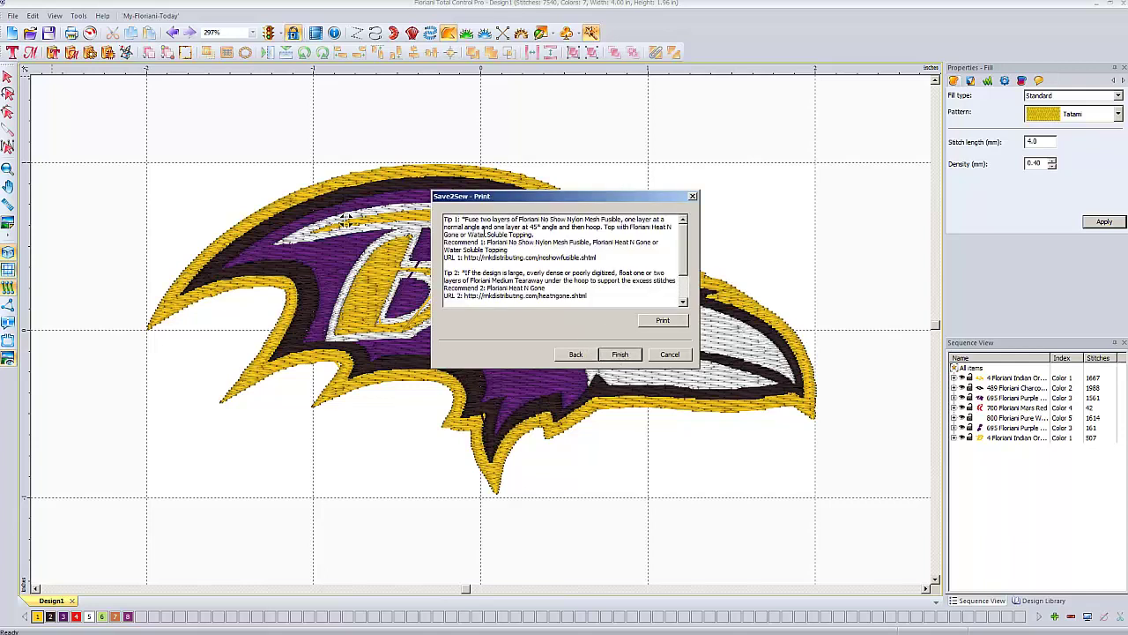
Step: Read through the stabilizer and topping tips for the fabric and finish Save2Sew
scroll(682, 240, "down", 2)
scroll(682, 240, "up", 2)
scroll(680, 248, "down", 2)
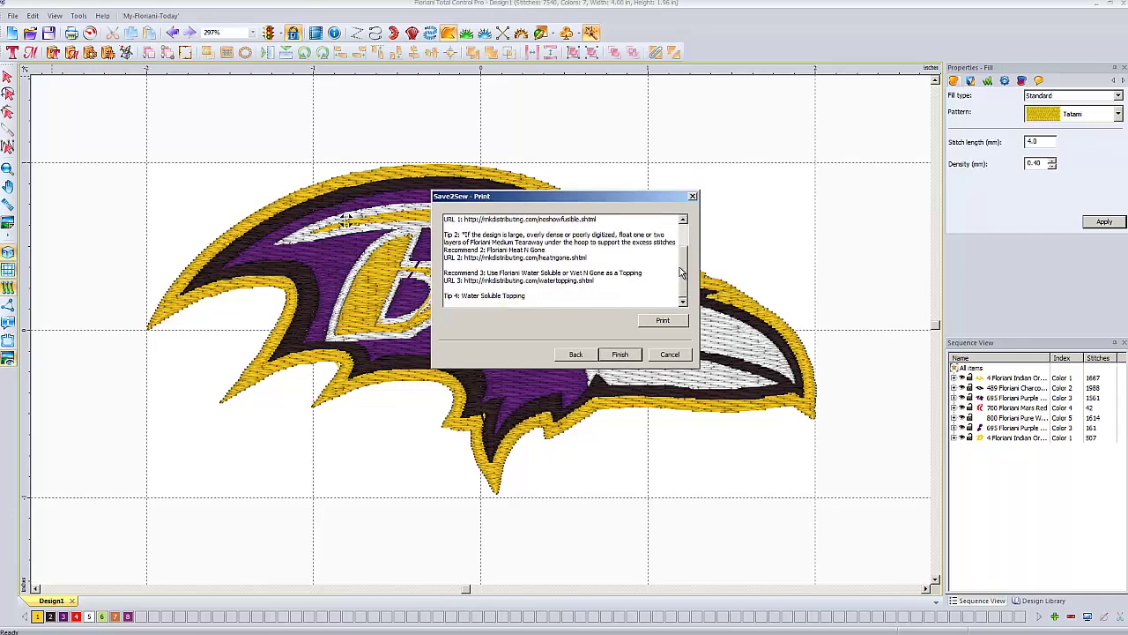
scroll(681, 247, "up", 2)
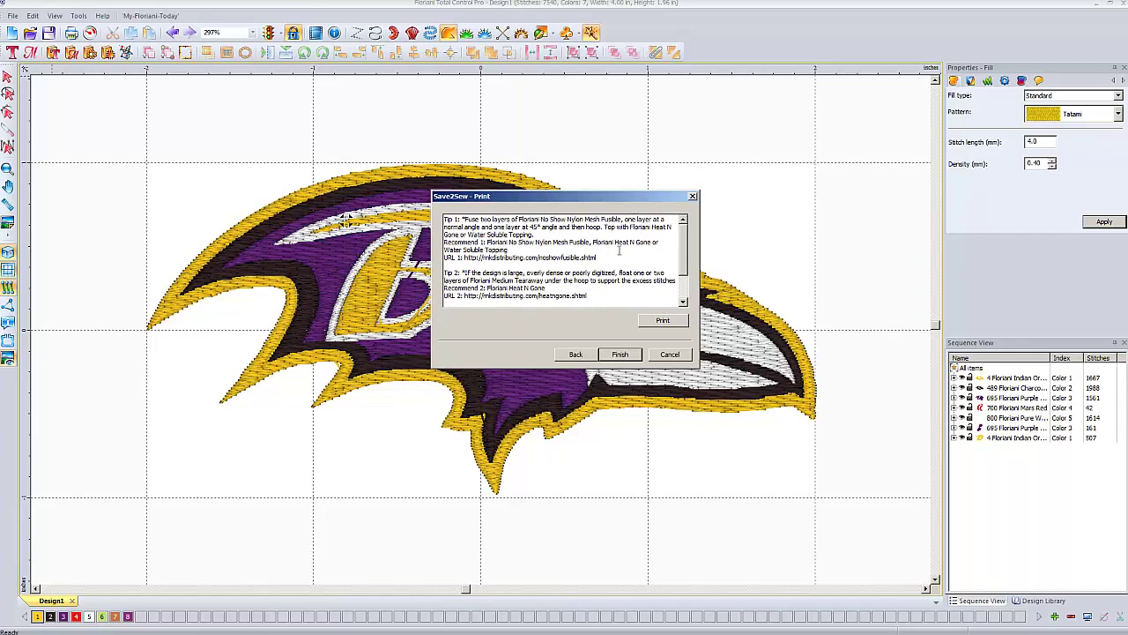
left_click(628, 356)
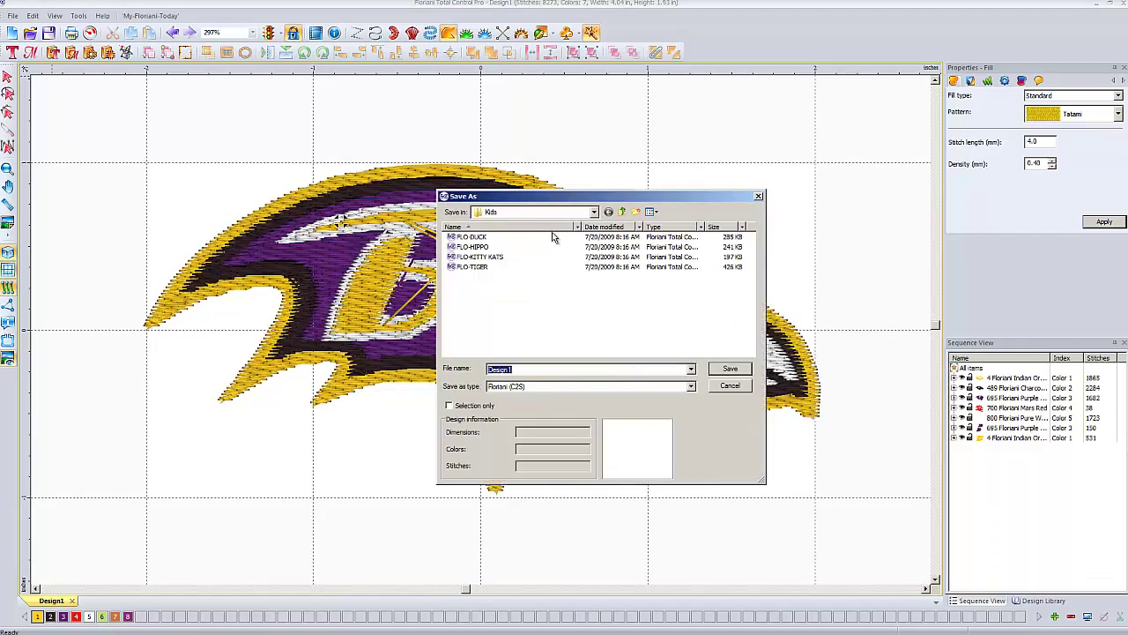
Step: Save the design as "ravens logo" in Floriani (C2S) format in the Sports folder under Designs
left_click(594, 212)
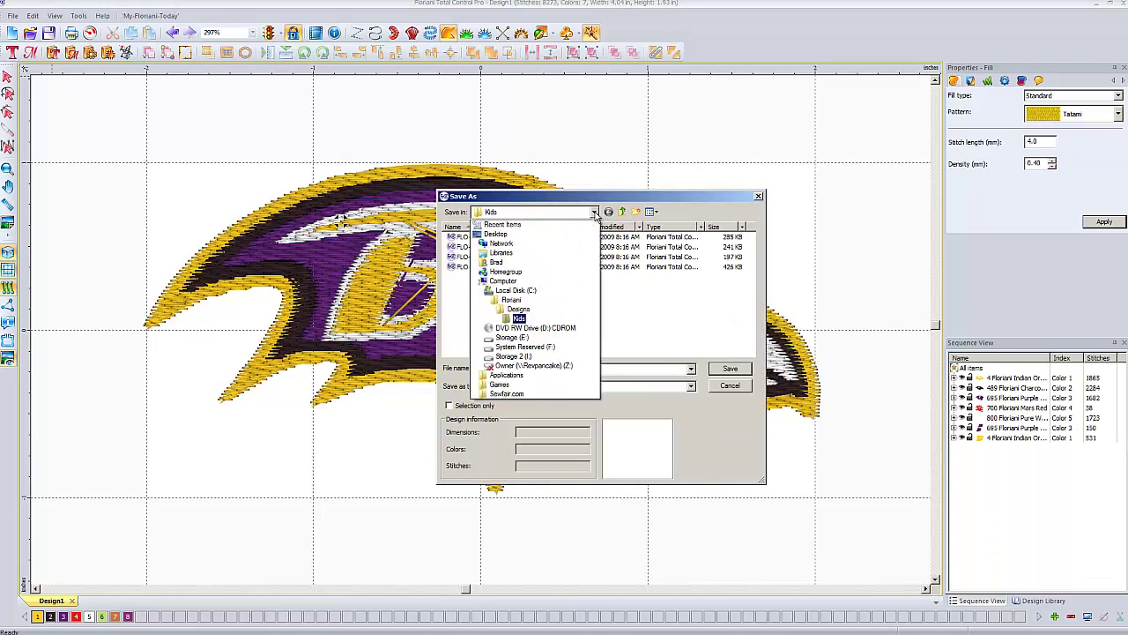
left_click(539, 309)
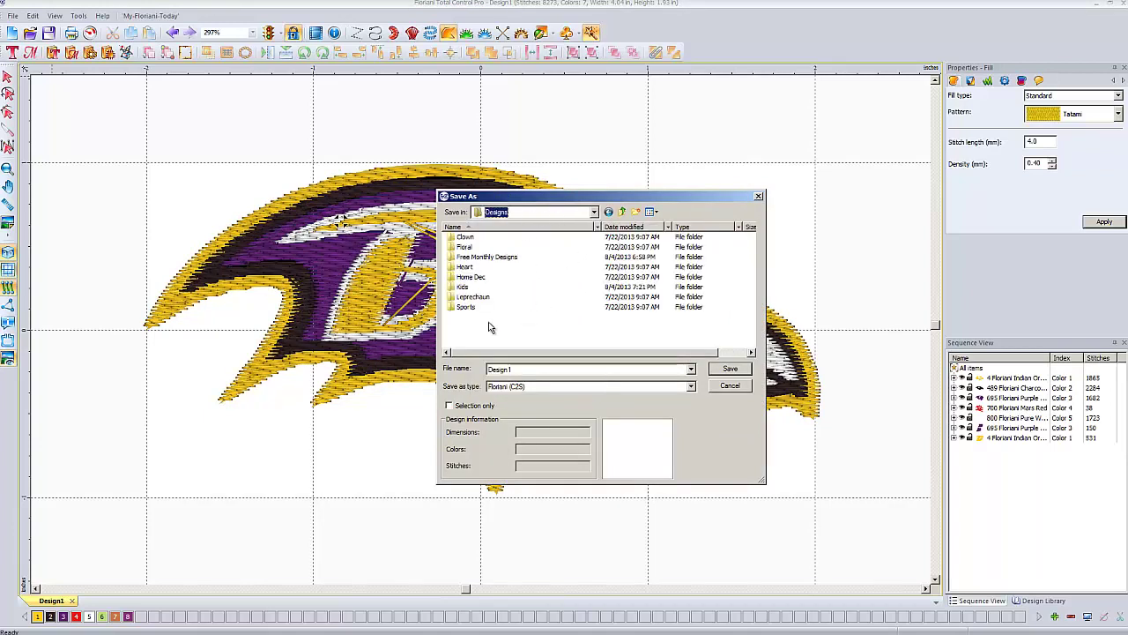
left_click(469, 308)
double_click(469, 307)
left_click_drag(527, 368, 464, 374)
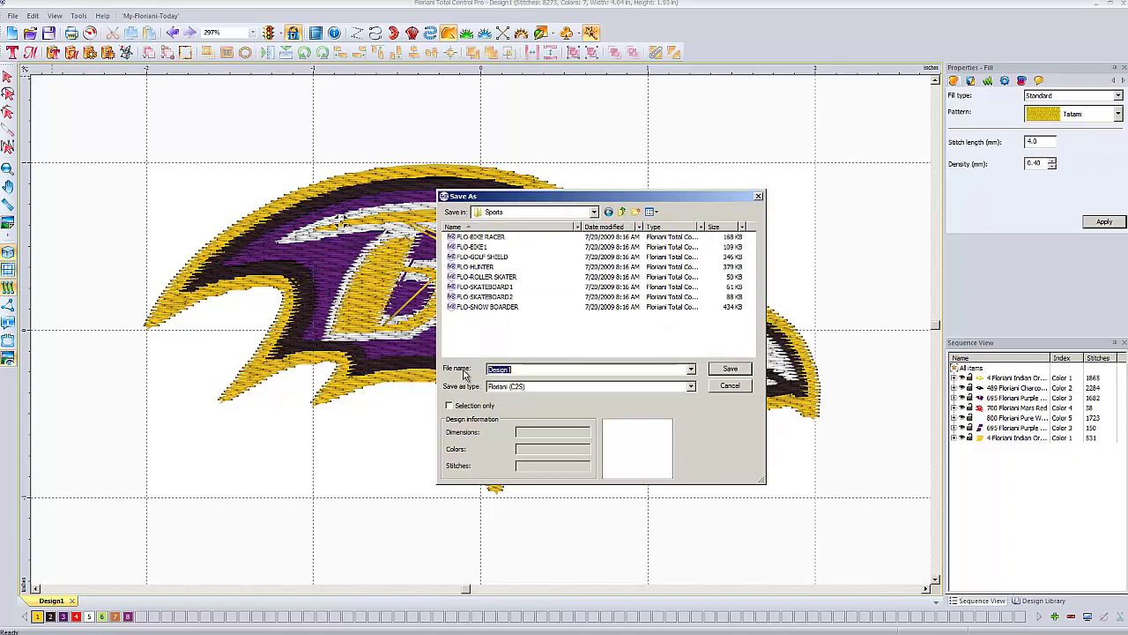
type("ravens logo")
left_click(726, 371)
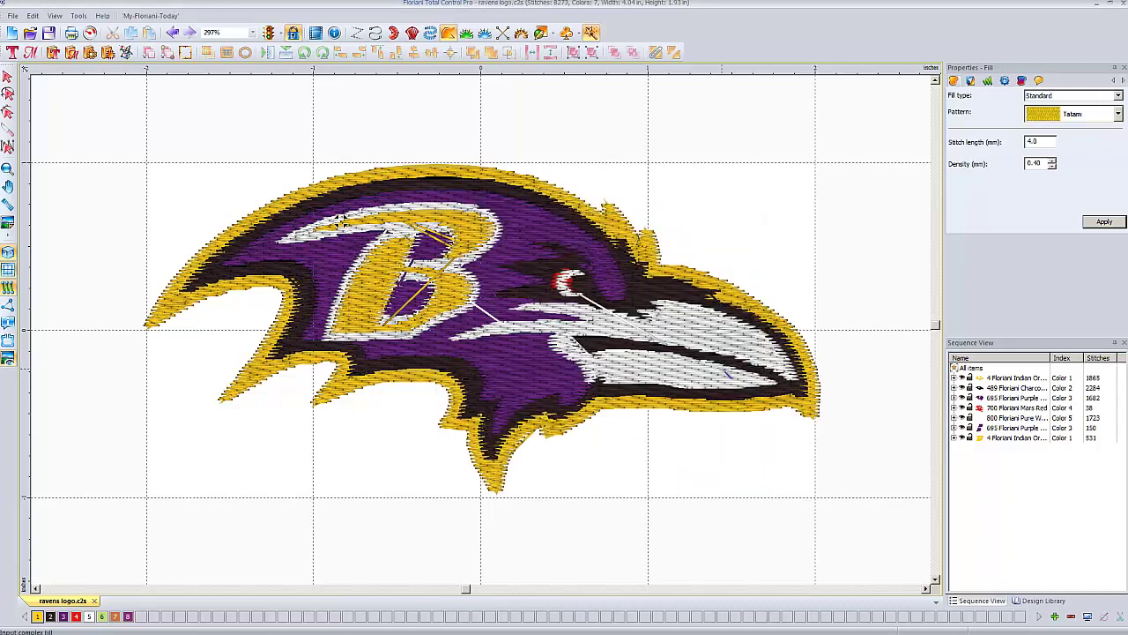